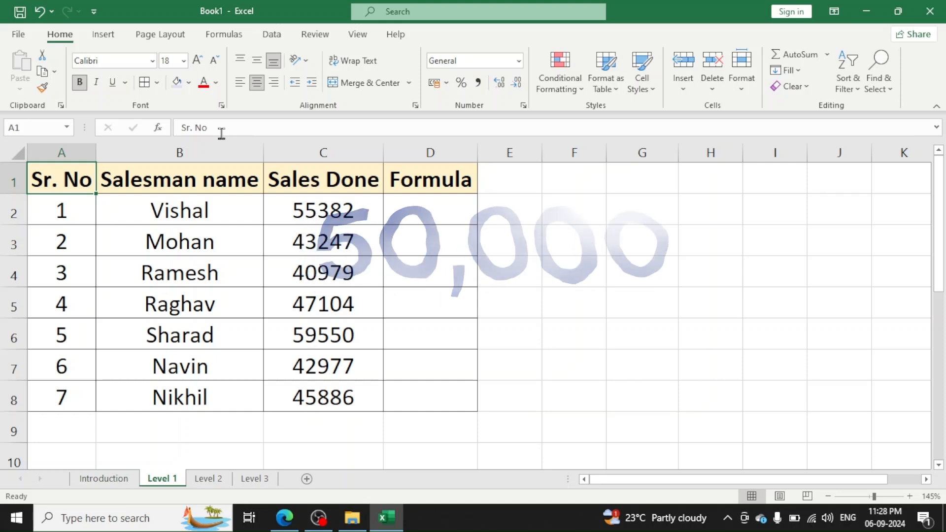
Start an IF formula in cell D2 with the logical test C2>50000.
{"action": "key", "text": "Right"}
{"action": "key", "text": "Right"}
{"action": "key", "text": "Right"}
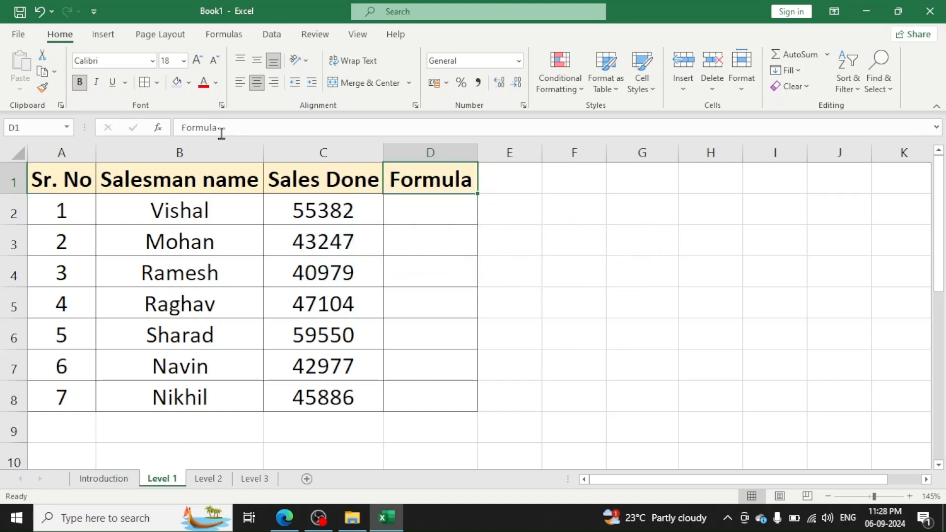
{"action": "key", "text": "Down"}
{"action": "type", "text": "=if"}
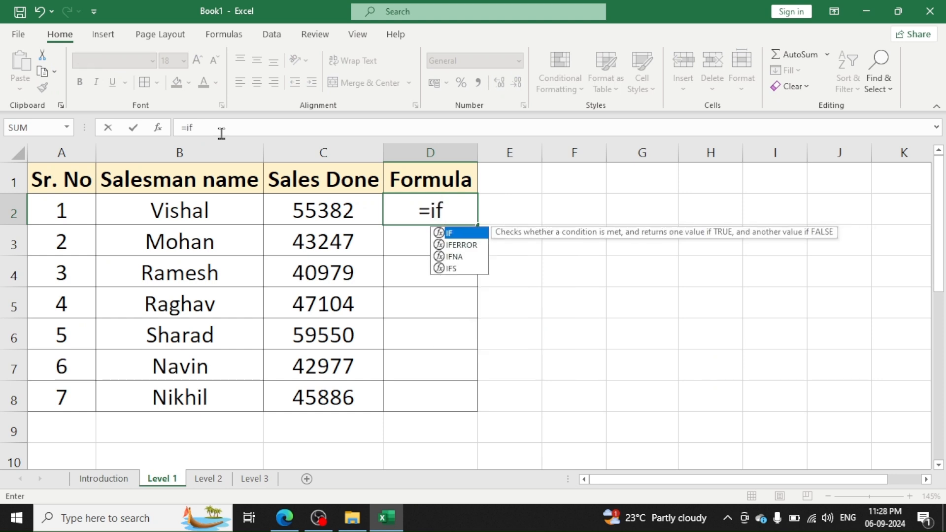
{"action": "type", "text": "("}
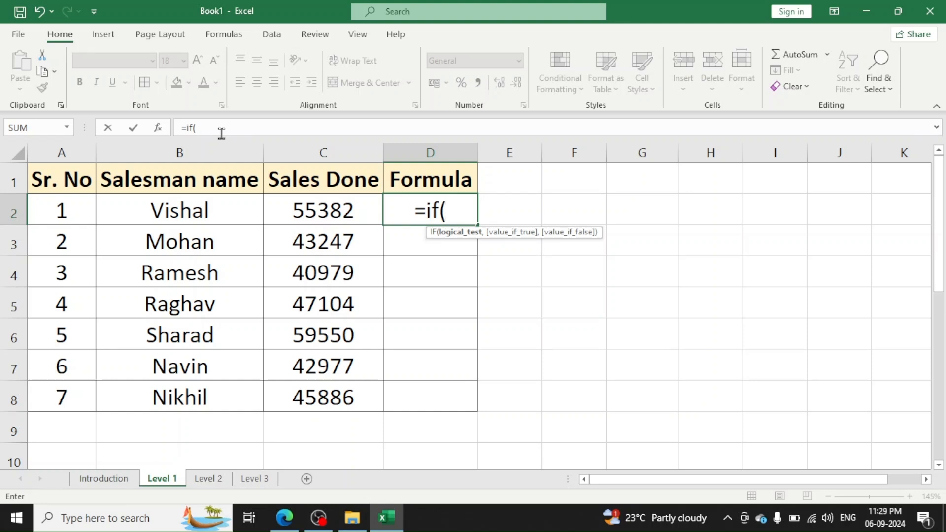
{"action": "key", "text": "Left"}
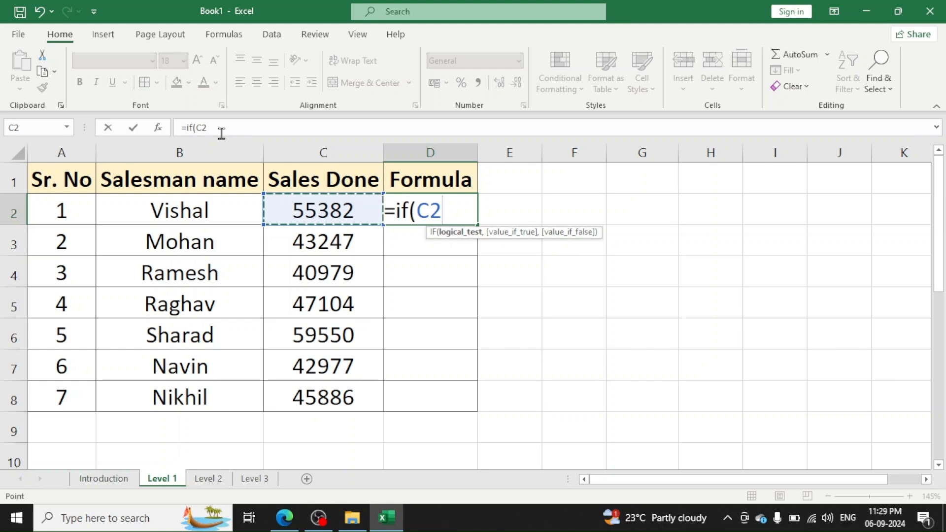
{"action": "type", "text": ">"}
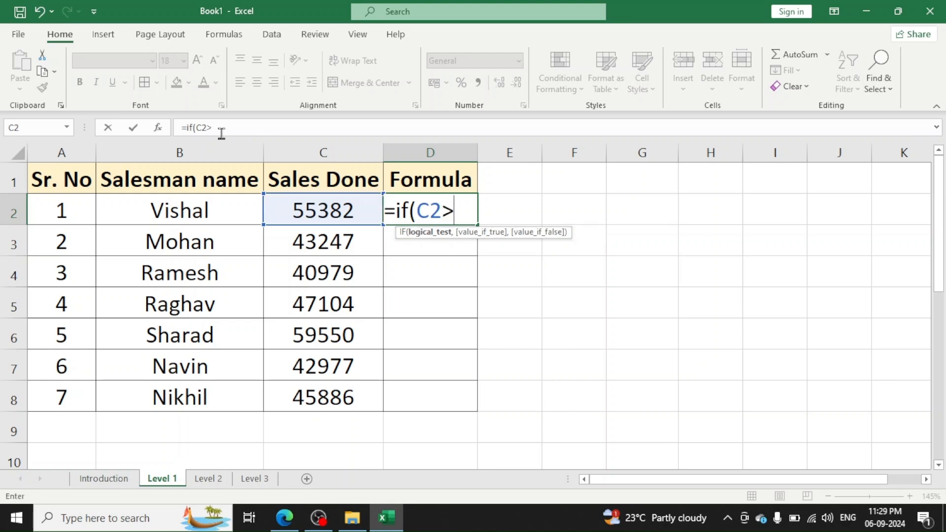
{"action": "type", "text": "50000"}
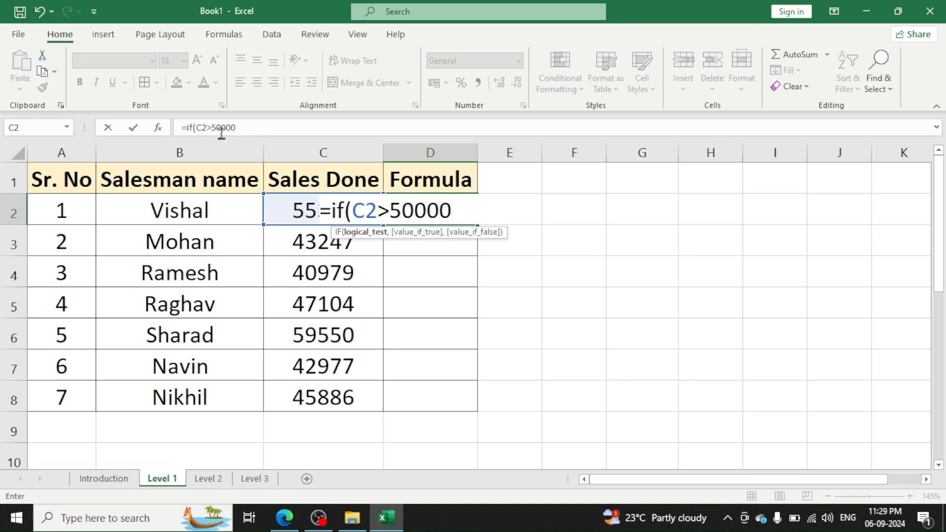
{"action": "type", "text": ","}
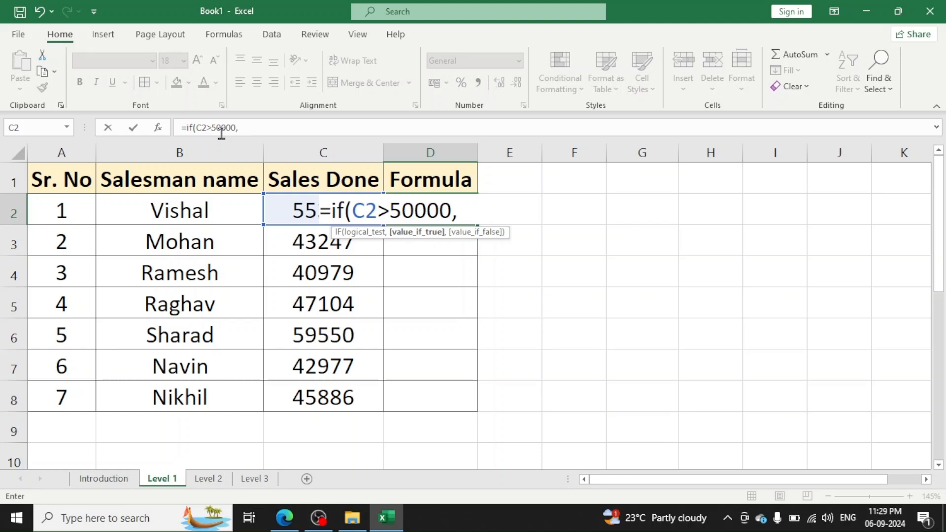
Add "Target Completed" as the value-if-true argument of the IF formula in D2.
{"action": "type", "text": "t"}
{"action": "key", "text": "BackSpace"}
{"action": "type", "text": "€"}
{"action": "key", "text": "BackSpace"}
{"action": "type", "text": "\"Target "}
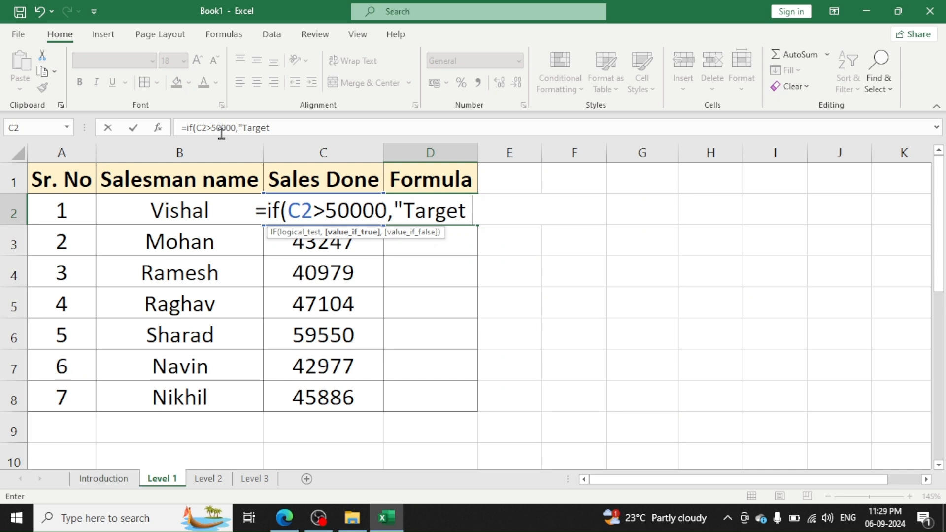
{"action": "type", "text": "Comple"}
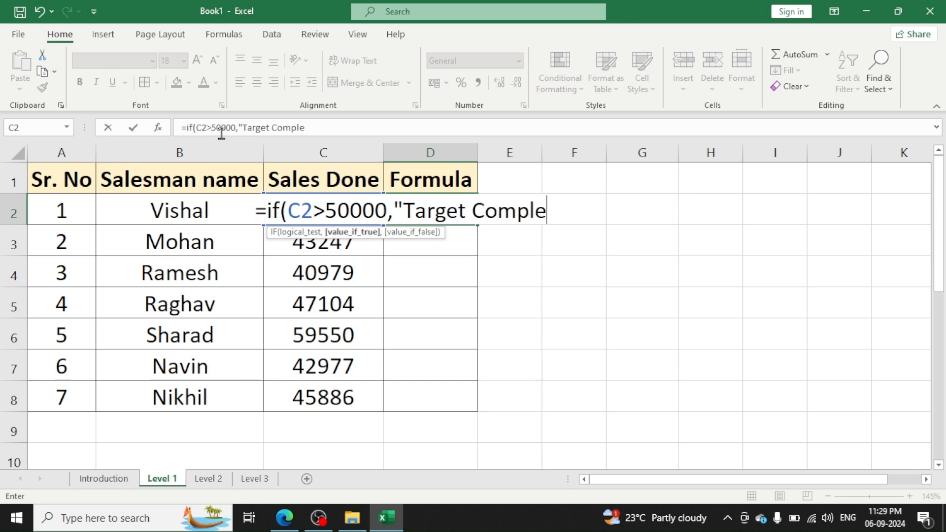
{"action": "type", "text": "ted\""}
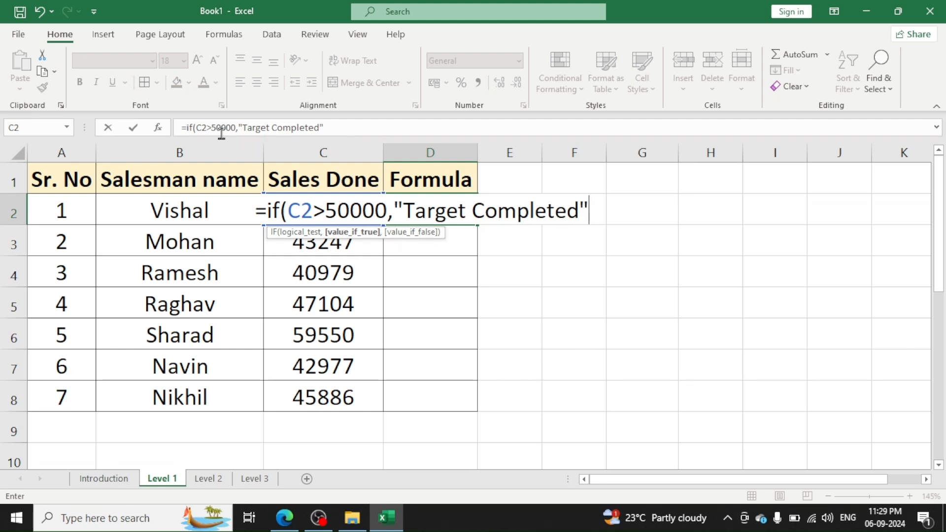
{"action": "type", "text": ","}
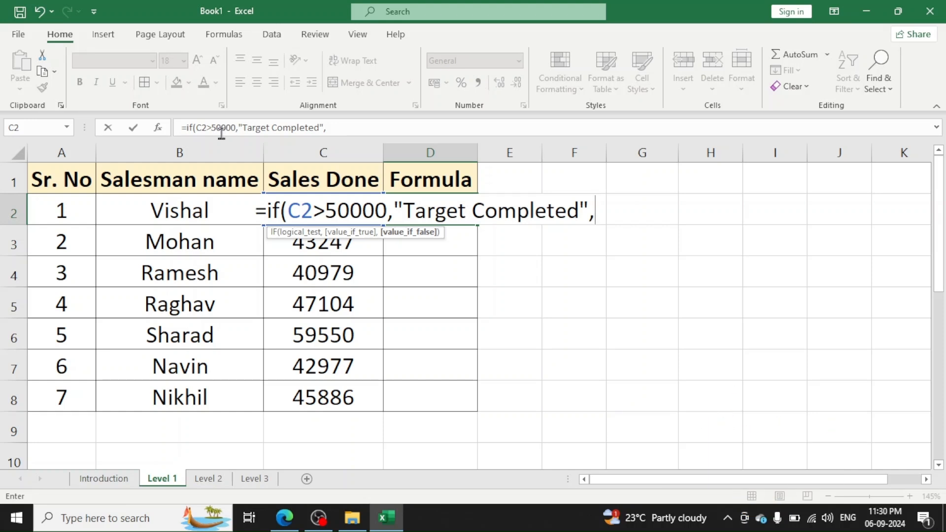
Add "Work Hard" as the value-if-false argument and complete the IF formula in D2.
{"action": "type", "text": "\""}
{"action": "type", "text": "W"}
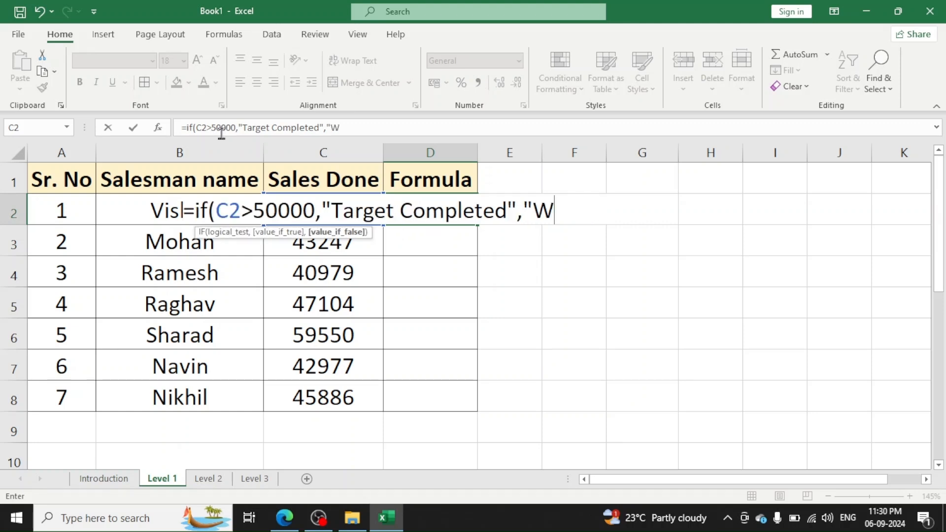
{"action": "type", "text": "ork Hard\""}
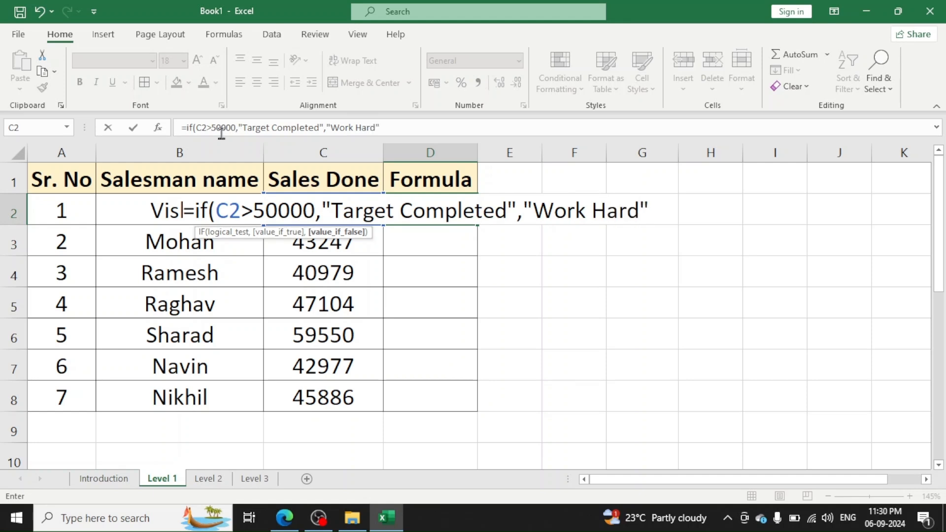
{"action": "type", "text": ")"}
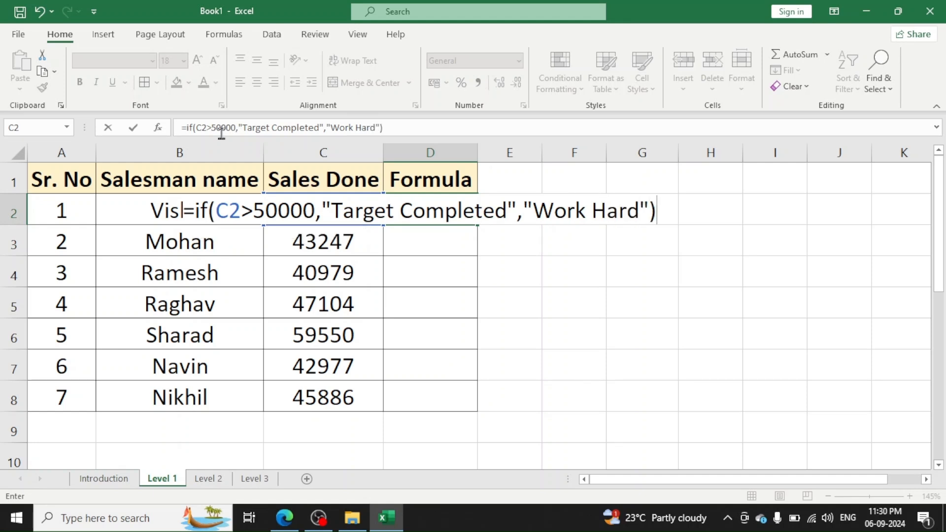
{"action": "key", "text": "Return"}
AutoFit the width of the Formula column D to its contents.
{"action": "key", "text": "Up"}
{"action": "key", "text": "ctrl+space"}
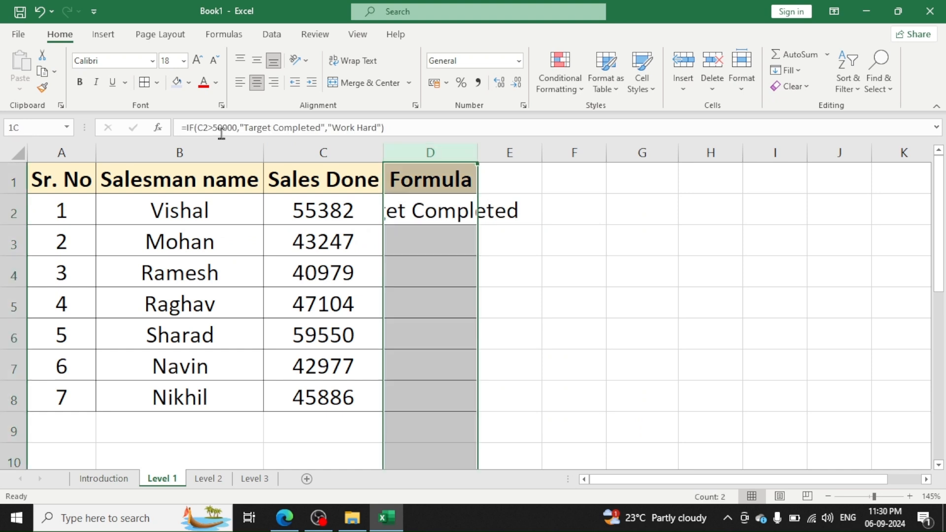
{"action": "key", "text": "alt+h"}
{"action": "key", "text": "o"}
{"action": "key", "text": "i"}
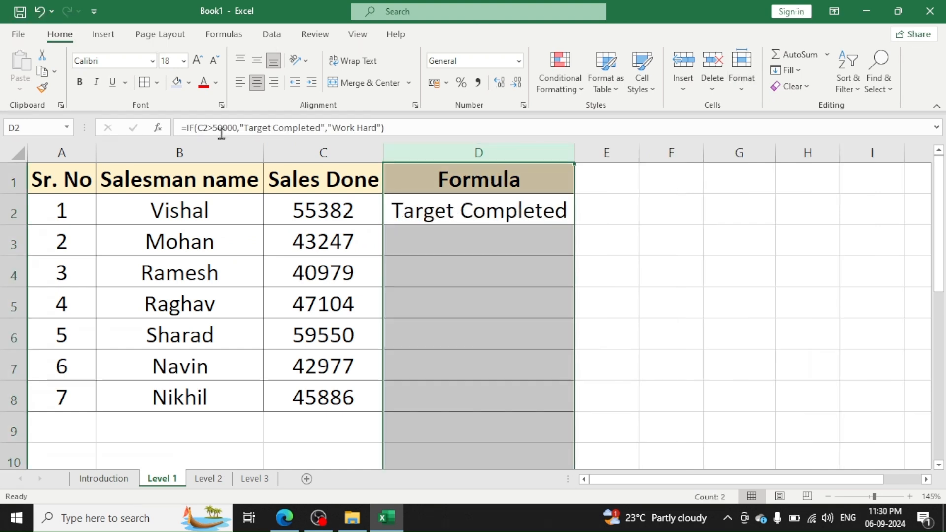
{"action": "key", "text": "Up"}
{"action": "key", "text": "Down"}
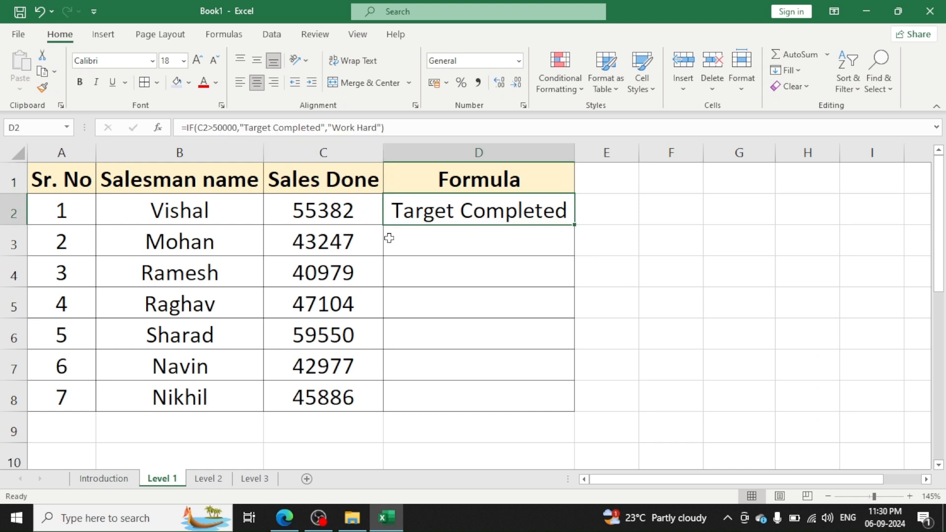
Start an IF formula in cell D3 with the logical test C3>50000.
{"action": "left_click", "coordinate": [508, 229]}
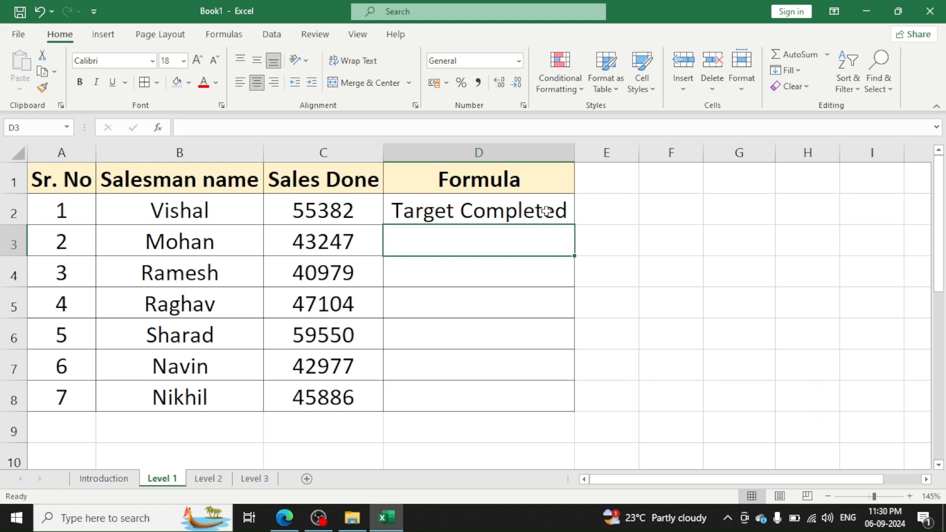
{"action": "type", "text": "=if"}
{"action": "key", "text": "Tab"}
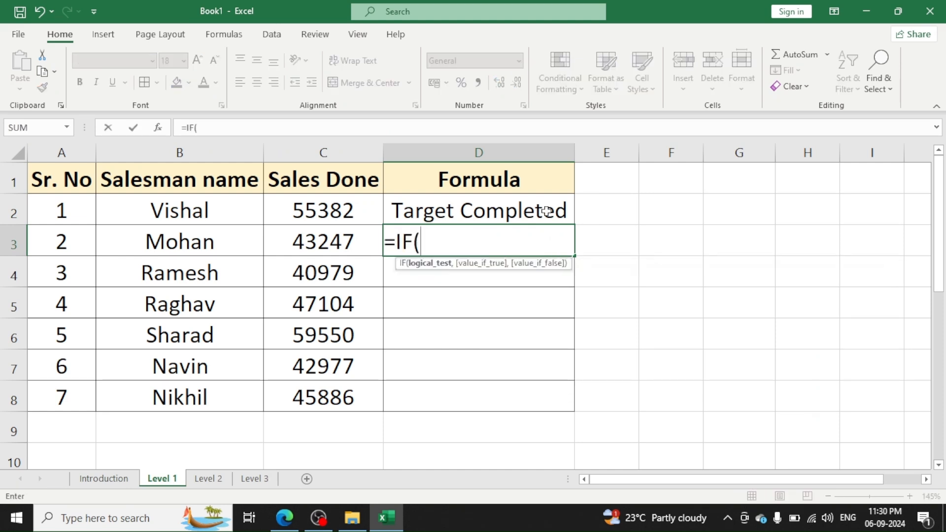
{"action": "key", "text": "Left"}
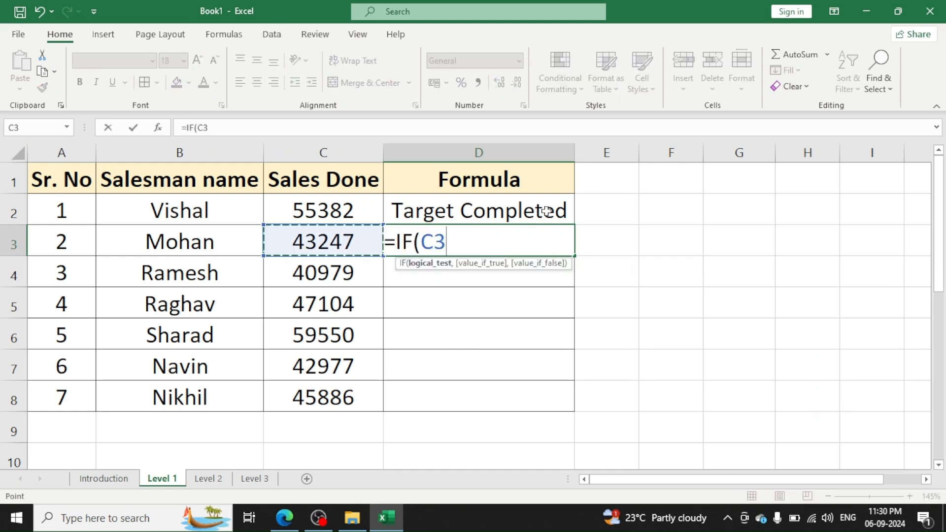
{"action": "type", "text": ">500"}
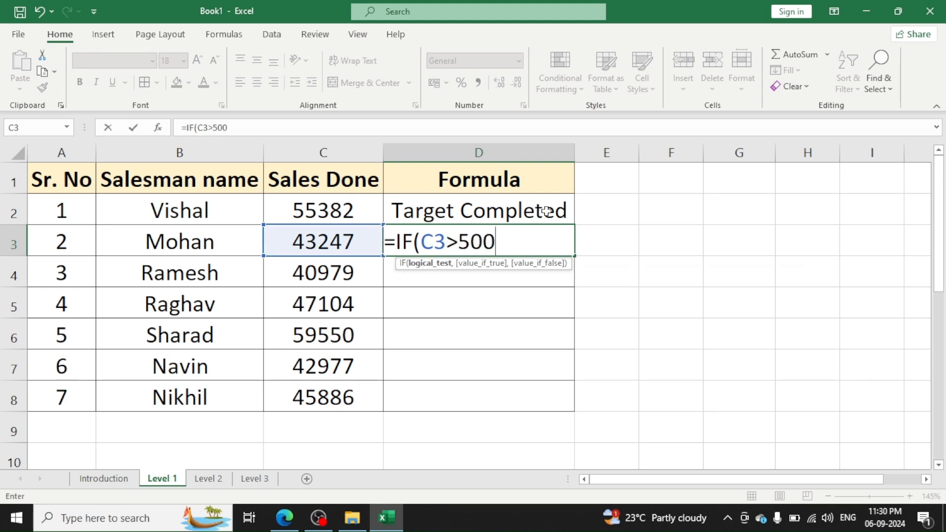
{"action": "type", "text": "0 0,"}
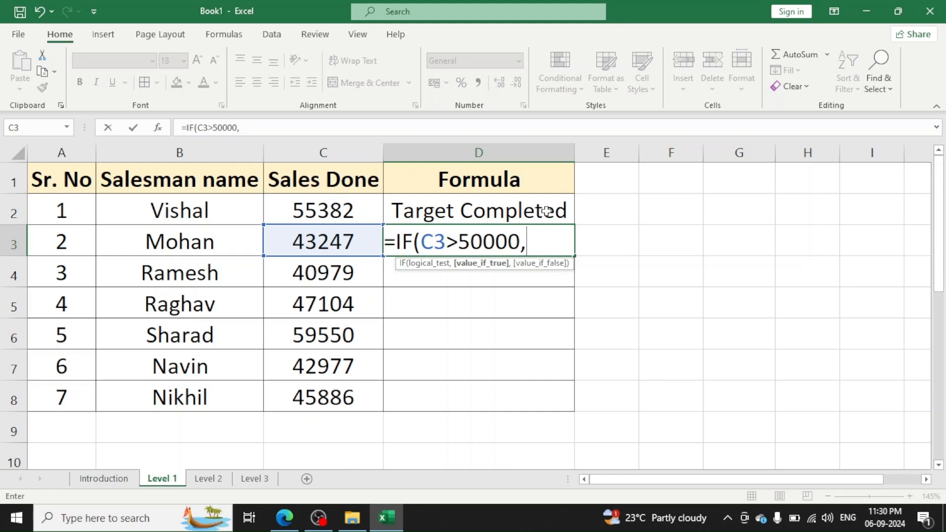
Add "Target Completed" as the value-if-true argument of the IF formula in D3.
{"action": "type", "text": "Targe"}
{"action": "key", "text": "BackSpace"}
{"action": "key", "text": "BackSpace"}
{"action": "key", "text": "BackSpace"}
{"action": "key", "text": "BackSpace"}
{"action": "key", "text": "BackSpace"}
{"action": "type", "text": "\"Targ"}
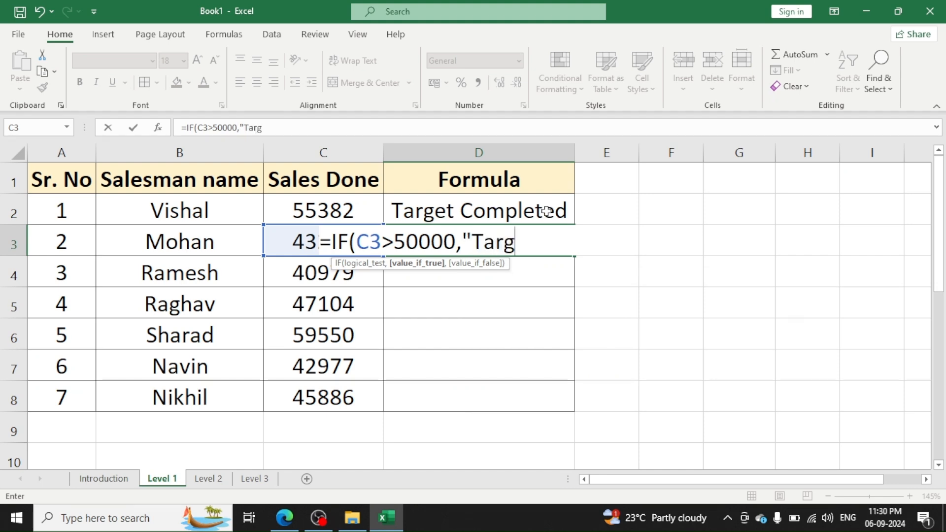
{"action": "type", "text": "et Comp"}
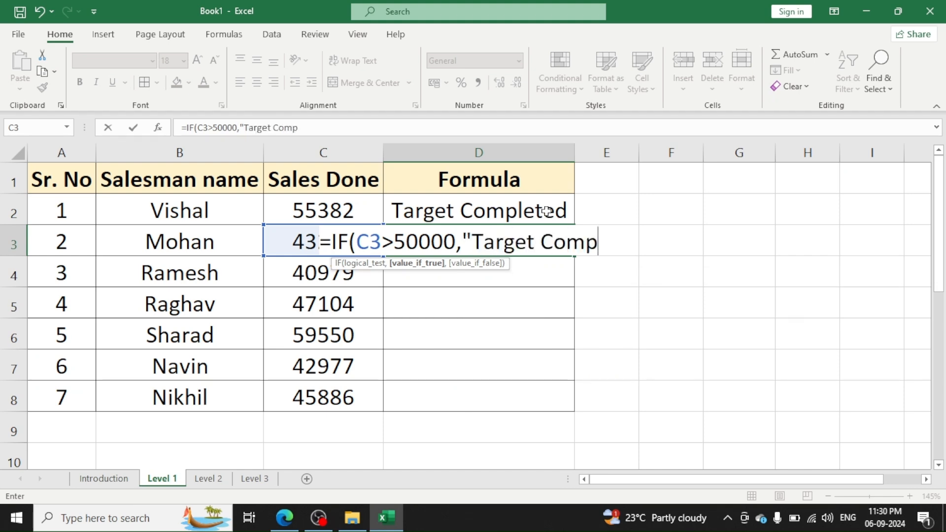
{"action": "type", "text": "leted"}
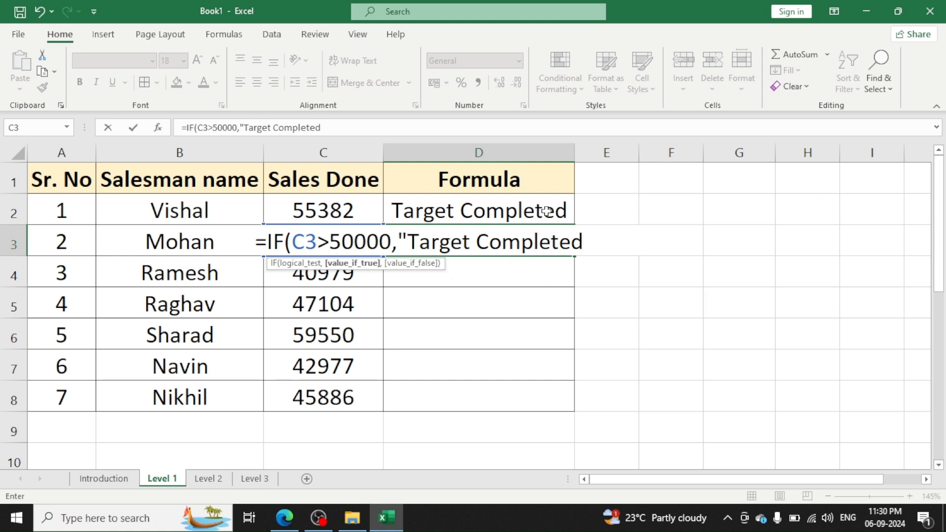
{"action": "type", "text": "\",\""}
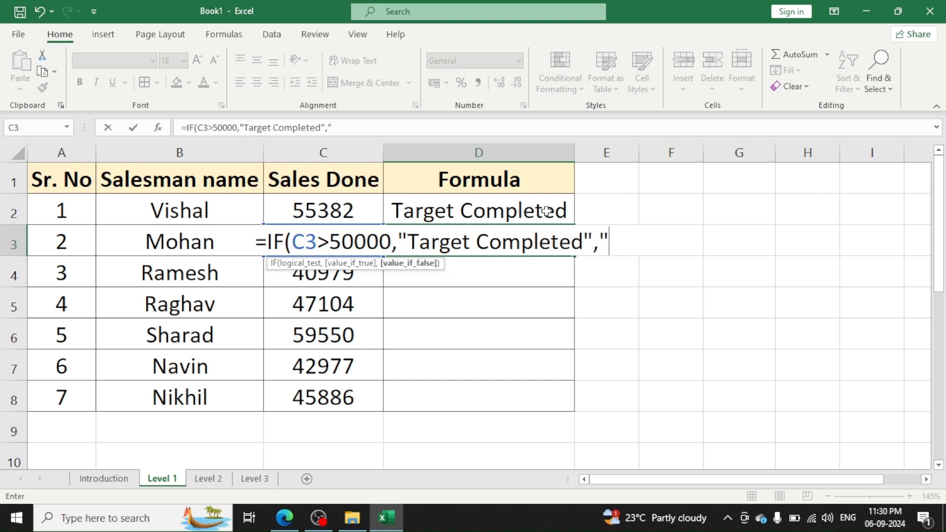
Add "Work Hard" as the value-if-false argument and complete the IF formula in D3.
{"action": "type", "text": "Word"}
{"action": "key", "text": "BackSpace"}
{"action": "type", "text": "k "}
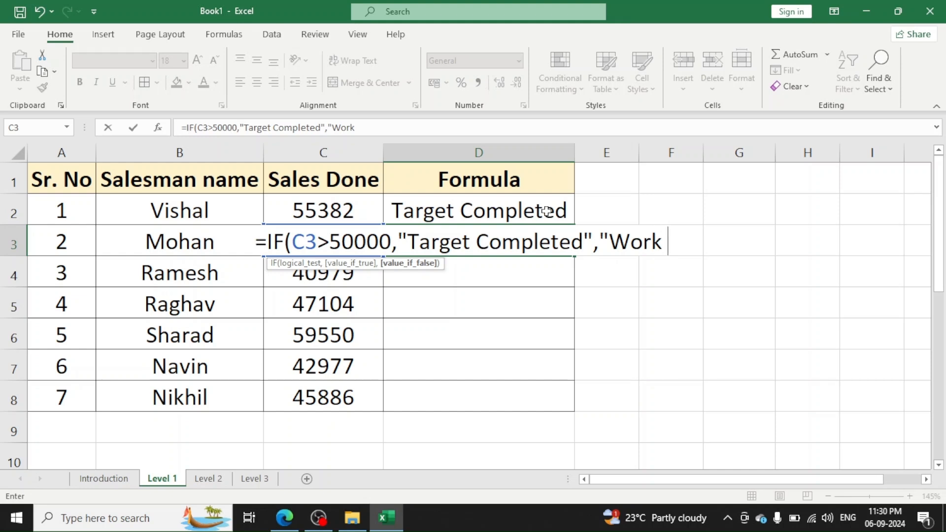
{"action": "type", "text": "Hard\")"}
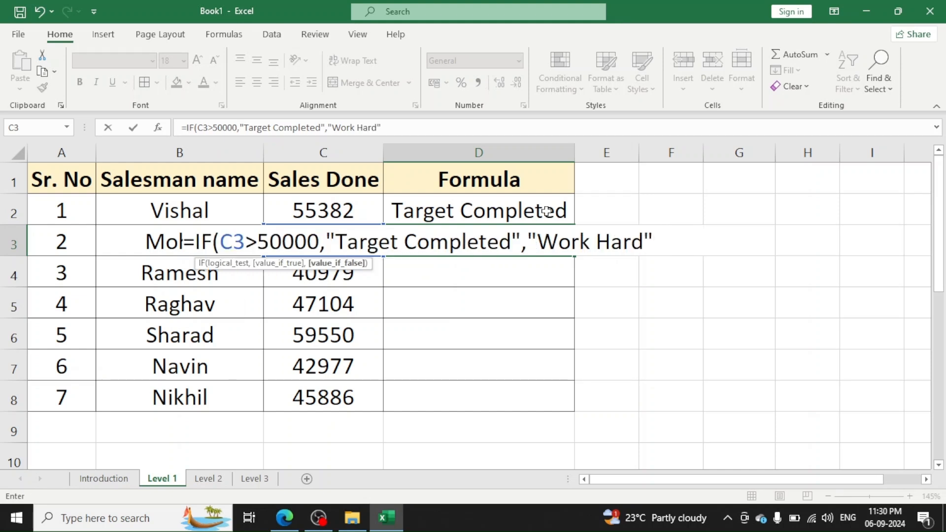
{"action": "key", "text": "Return"}
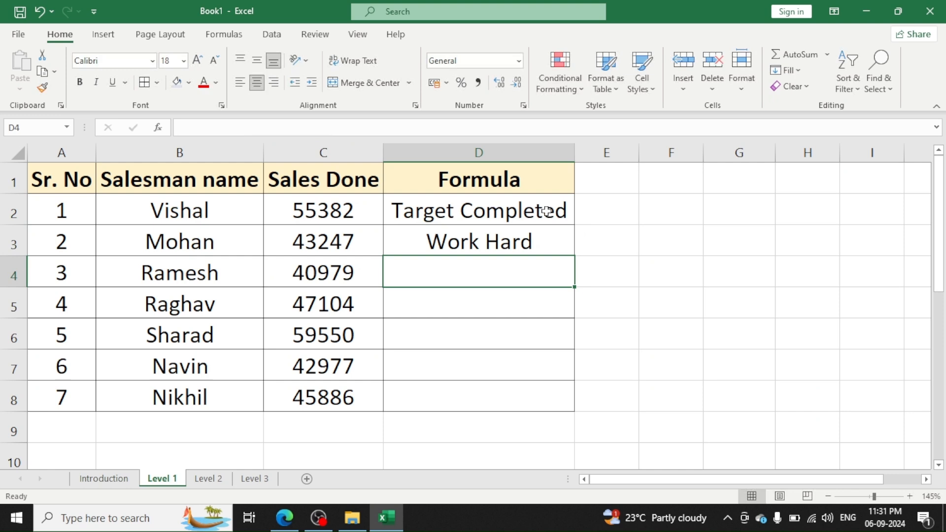
Fill the IF formula from D3 down to D8 for the remaining salesmen.
{"action": "key", "text": "Left"}
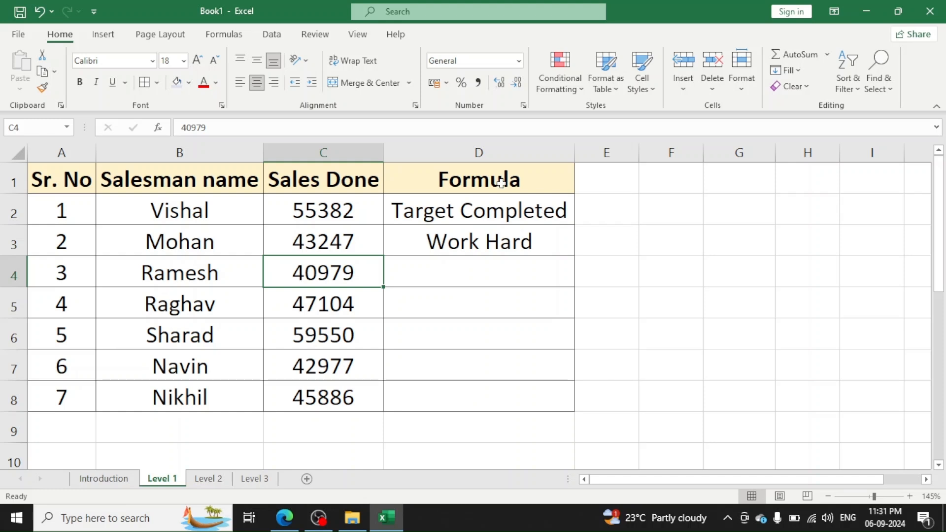
{"action": "left_click", "coordinate": [480, 226]}
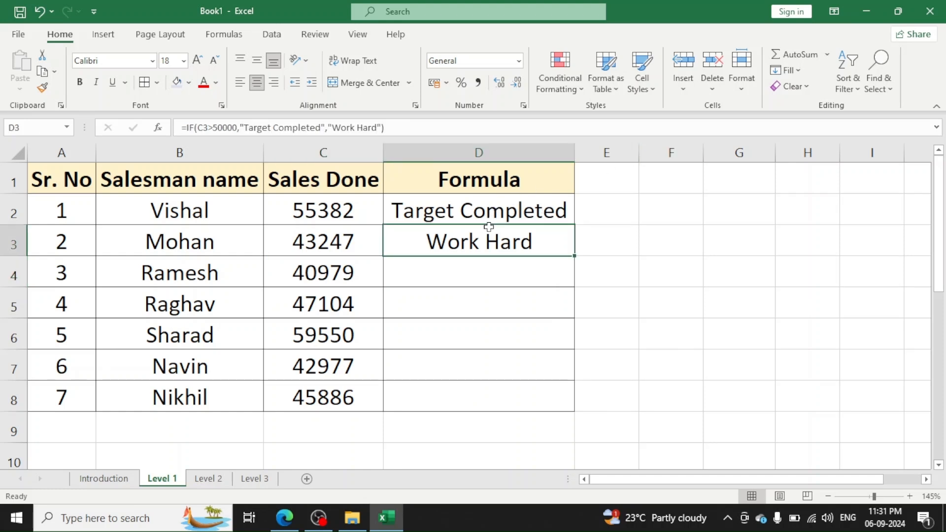
{"action": "double_click", "coordinate": [577, 258]}
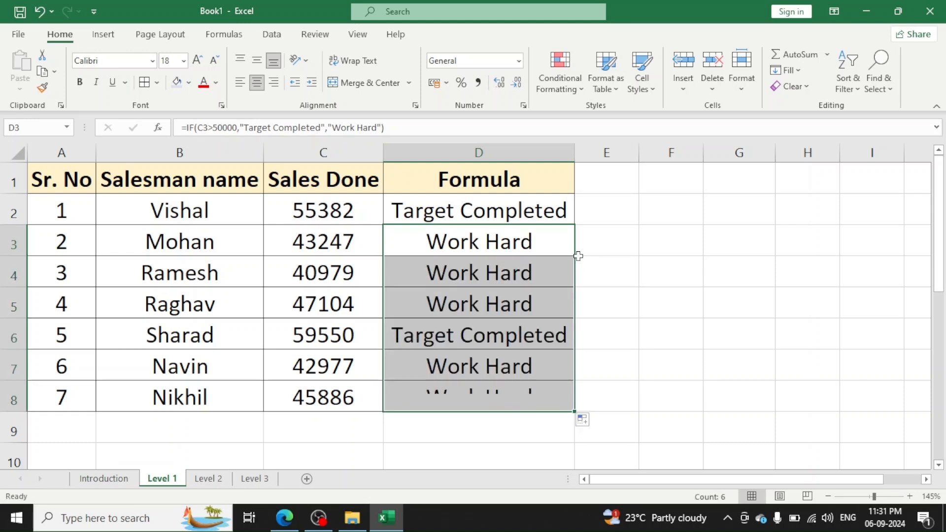
{"action": "left_click", "coordinate": [532, 239]}
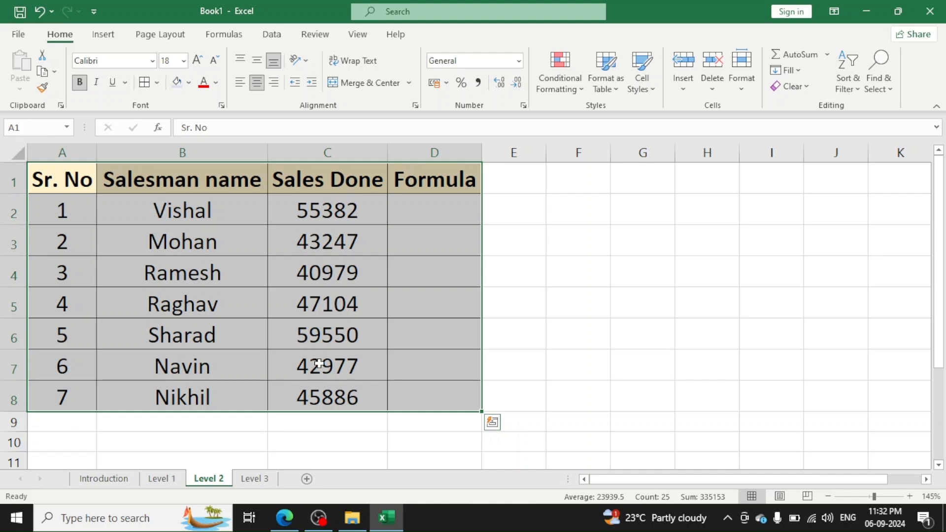
Enter the header Target in cell G1 and the value 50000 in G2 beneath it.
{"action": "key", "text": "Right"}
{"action": "key", "text": "Right"}
{"action": "key", "text": "Right"}
{"action": "key", "text": "Right"}
{"action": "key", "text": "Right"}
{"action": "key", "text": "Right"}
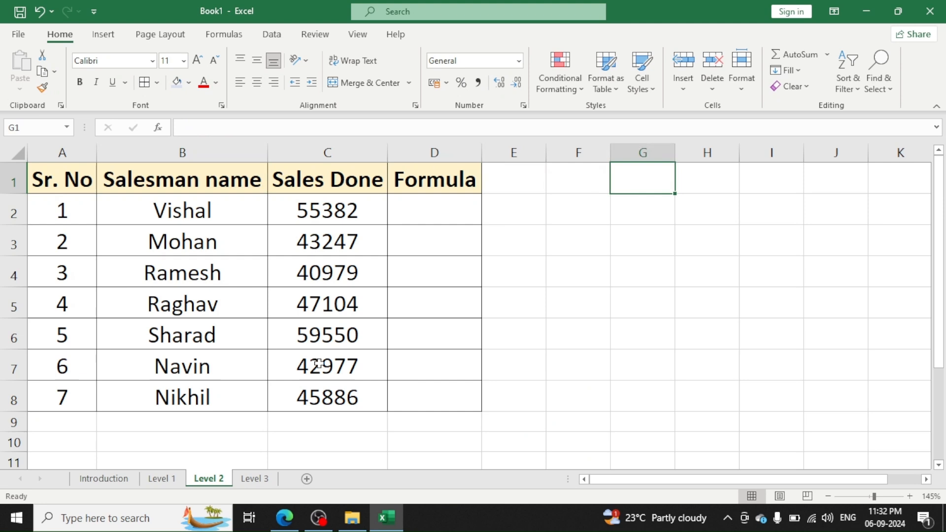
{"action": "type", "text": "Target"}
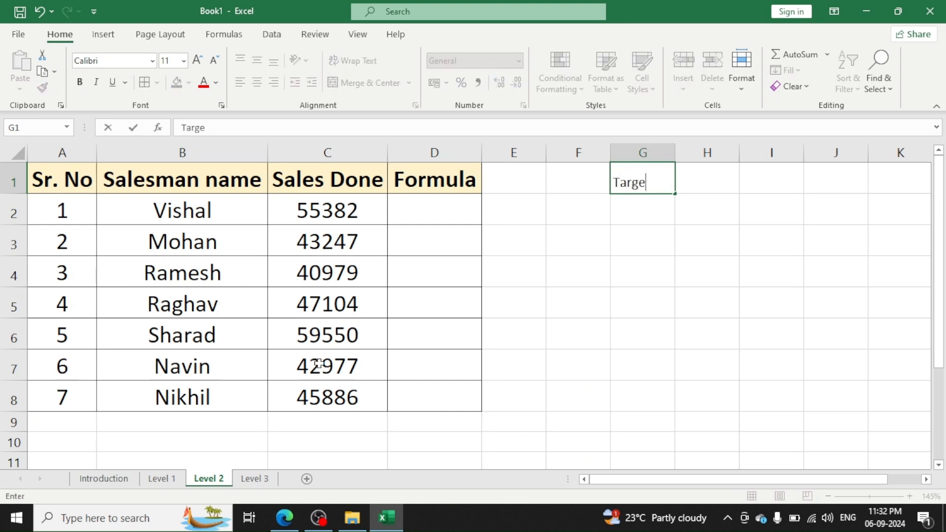
{"action": "key", "text": "Return"}
{"action": "type", "text": "50000"}
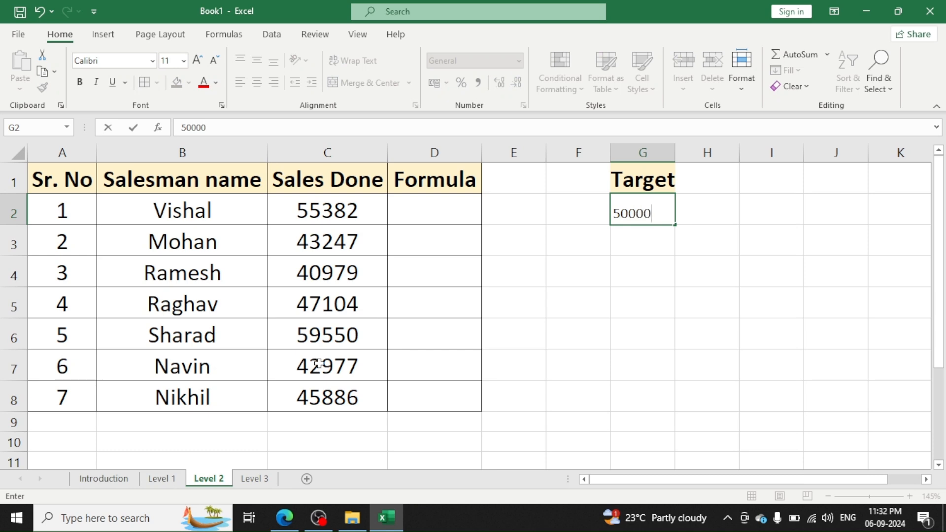
{"action": "key", "text": "Return"}
Start an IF formula in cell D2 with the absolute reference $G$2 as the logical test.
{"action": "key", "text": "Up"}
{"action": "key", "text": "Left"}
{"action": "key", "text": "Left"}
{"action": "key", "text": "Left"}
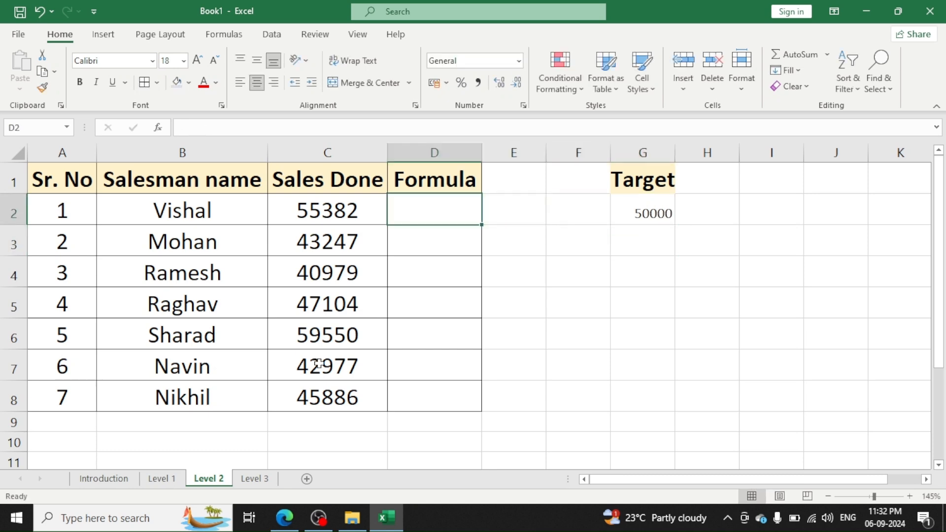
{"action": "type", "text": "=IF("}
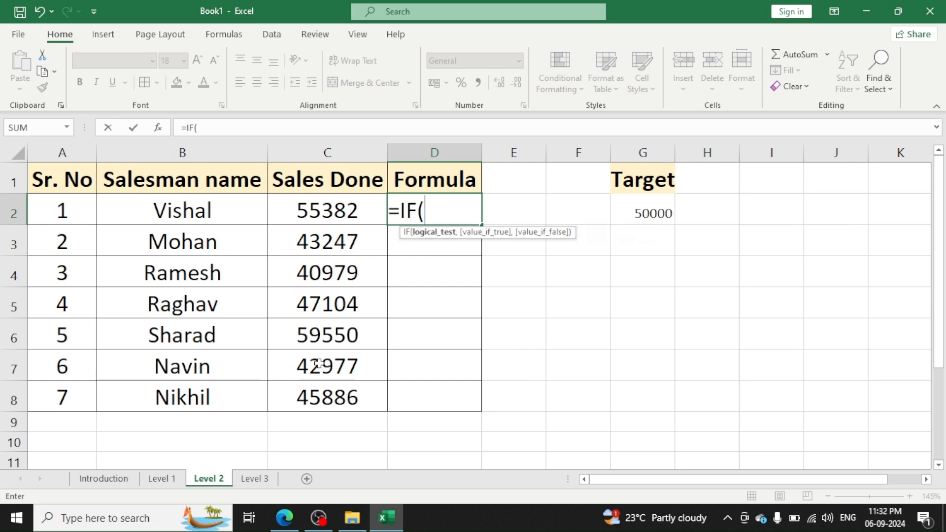
{"action": "type", "text": "("}
{"action": "key", "text": "BackSpace"}
{"action": "left_click", "coordinate": [635, 214]}
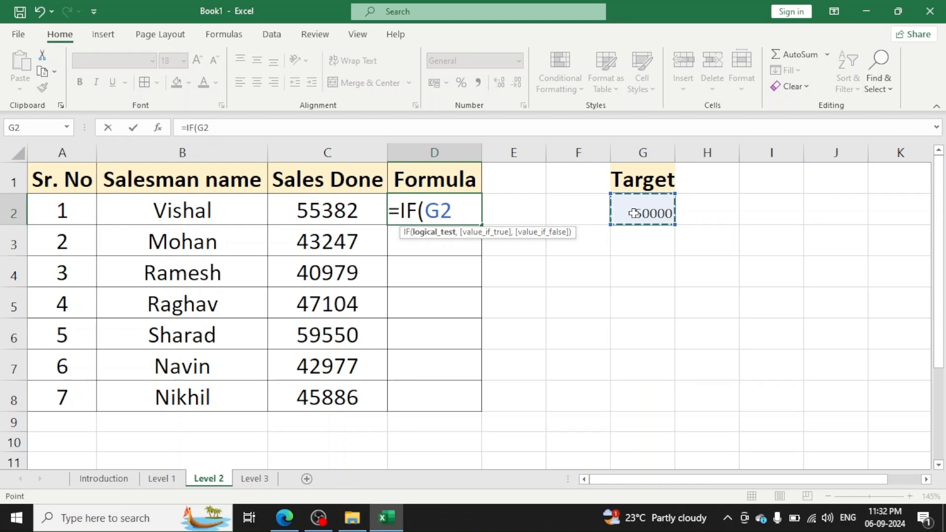
{"action": "key", "text": "F4"}
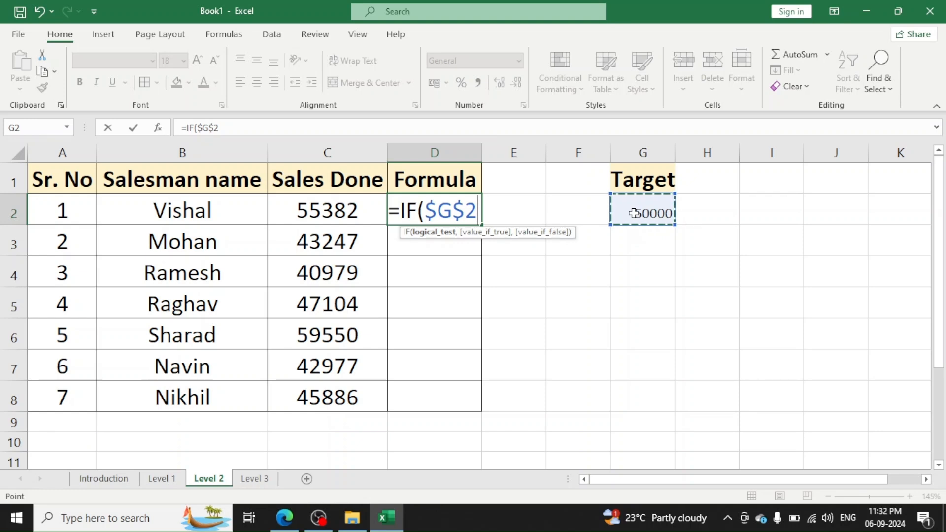
{"action": "type", "text": ","}
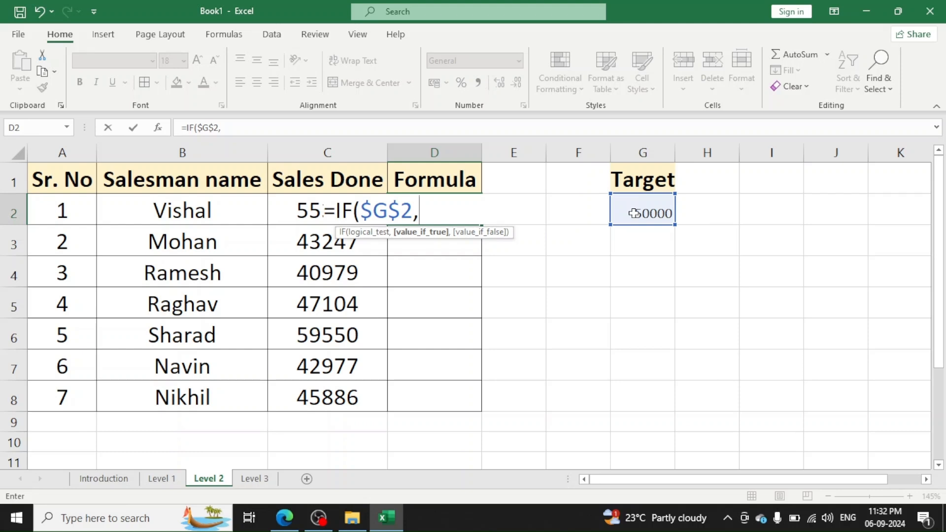
Add "Target Completed" as the value-if-true and "Work Hard" as the value-if-false, and complete the IF formula in D2.
{"action": "type", "text": "\"TArge"}
{"action": "key", "text": "BackSpace"}
{"action": "key", "text": "BackSpace"}
{"action": "key", "text": "BackSpace"}
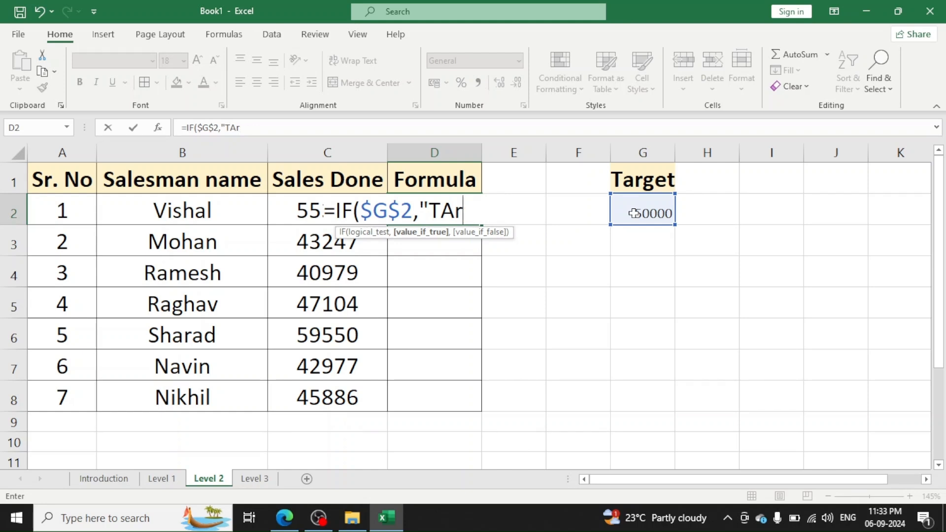
{"action": "key", "text": "BackSpace"}
{"action": "type", "text": "arge"}
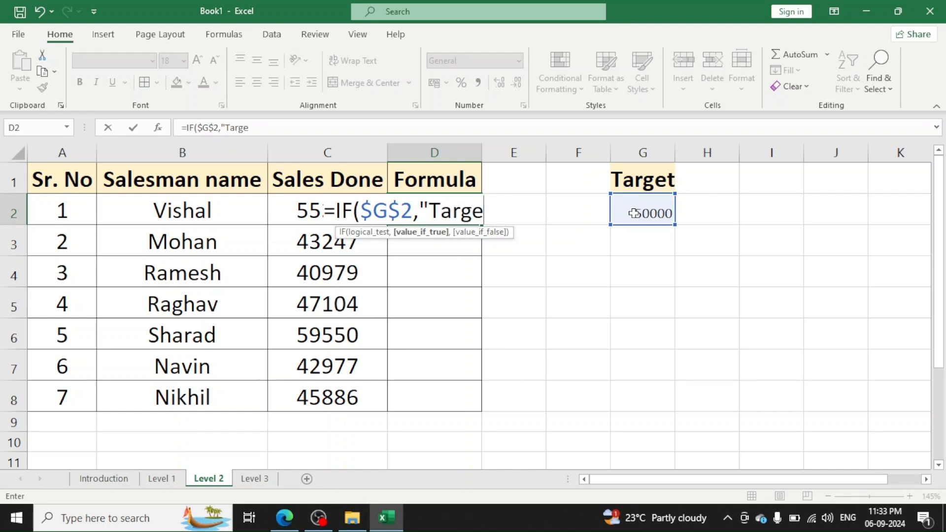
{"action": "type", "text": "t Com"}
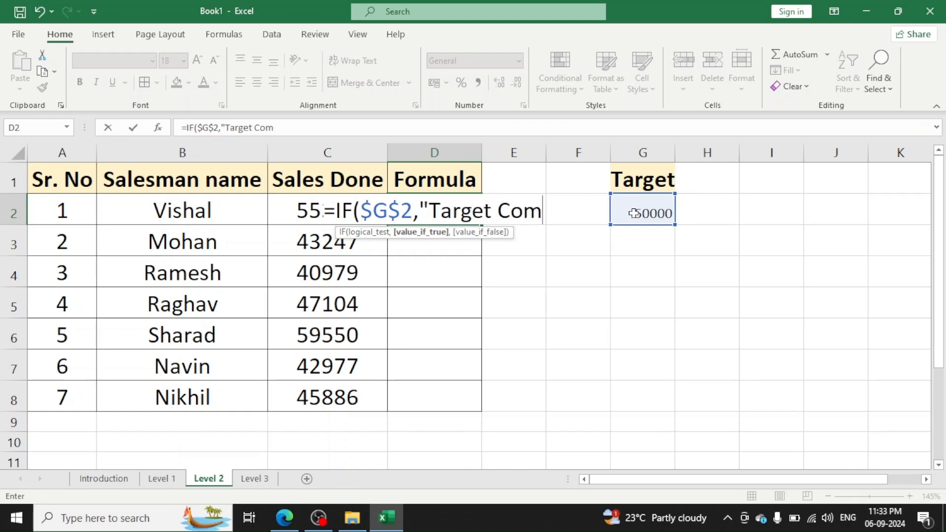
{"action": "type", "text": "pleted\","}
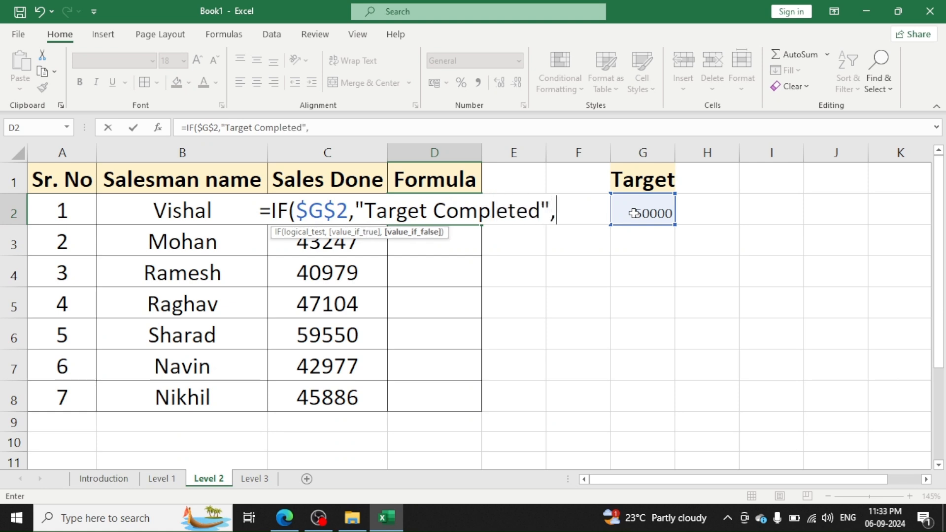
{"action": "type", "text": "\"Work Hard\""}
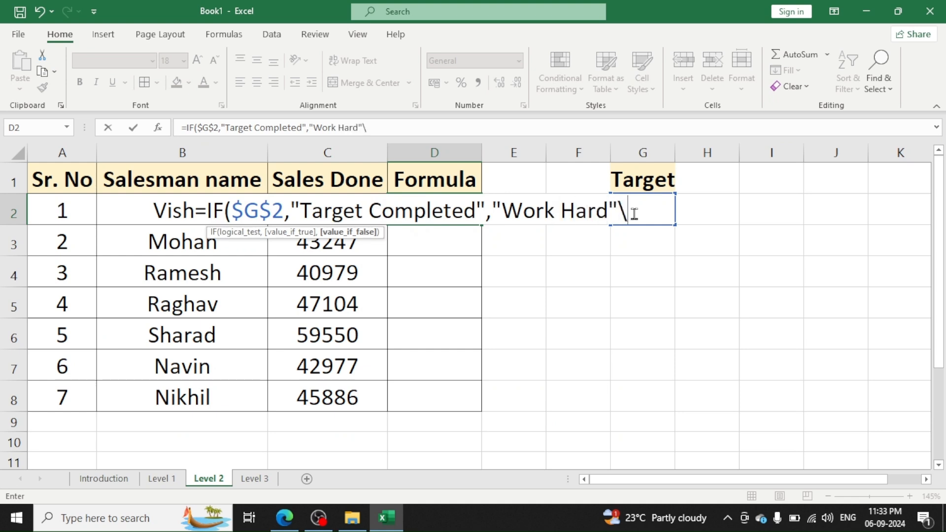
{"action": "key", "text": "Return"}
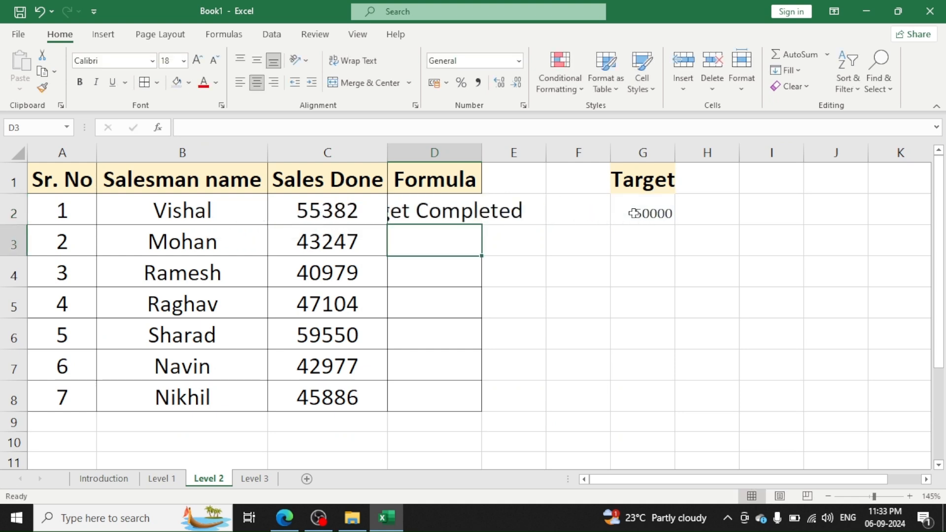
AutoFit the width of column D to its contents.
{"action": "key", "text": "Up"}
{"action": "key", "text": "ctrl+space"}
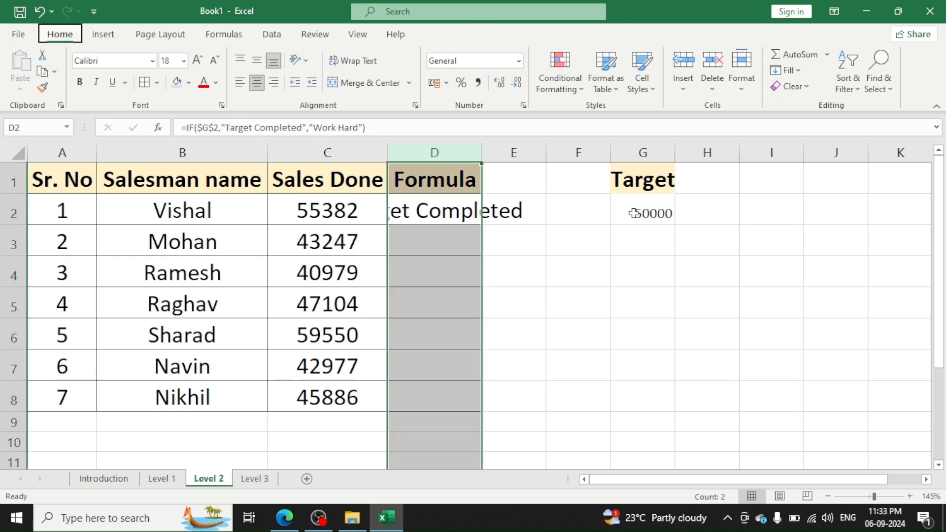
{"action": "key", "text": "alt+h"}
{"action": "key", "text": "o"}
{"action": "key", "text": "i"}
{"action": "key", "text": "Up"}
{"action": "key", "text": "Down"}
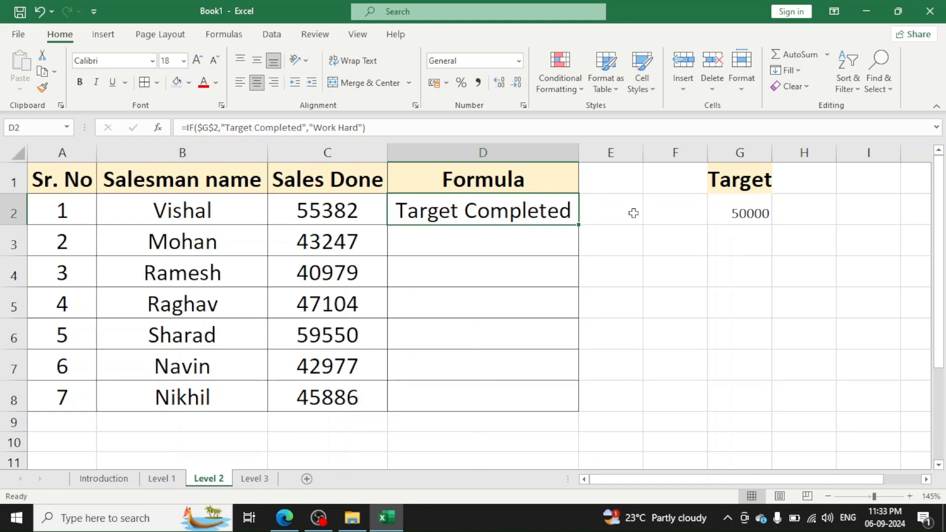
Enter the header Msg in cell I1.
{"action": "key", "text": "Right"}
{"action": "key", "text": "Right"}
{"action": "key", "text": "Right"}
{"action": "key", "text": "Right"}
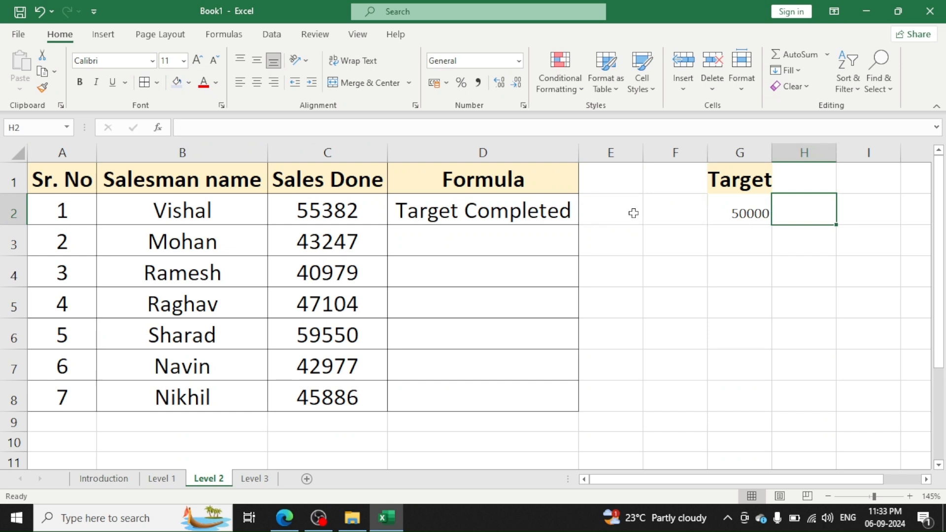
{"action": "key", "text": "Right"}
{"action": "key", "text": "Up"}
{"action": "key", "text": "Down"}
{"action": "key", "text": "Up"}
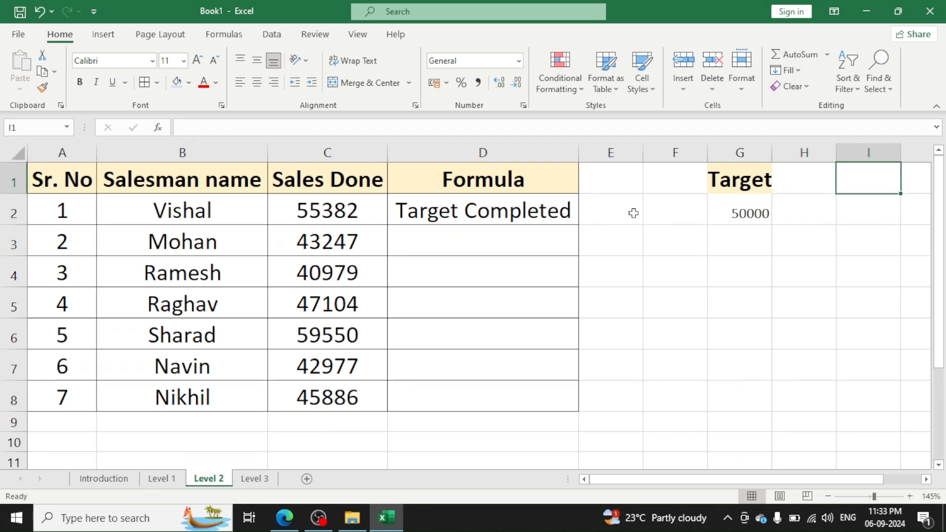
{"action": "type", "text": "<>"}
{"action": "key", "text": "BackSpace"}
{"action": "key", "text": "BackSpace"}
{"action": "type", "text": "Msg"}
{"action": "key", "text": "Return"}
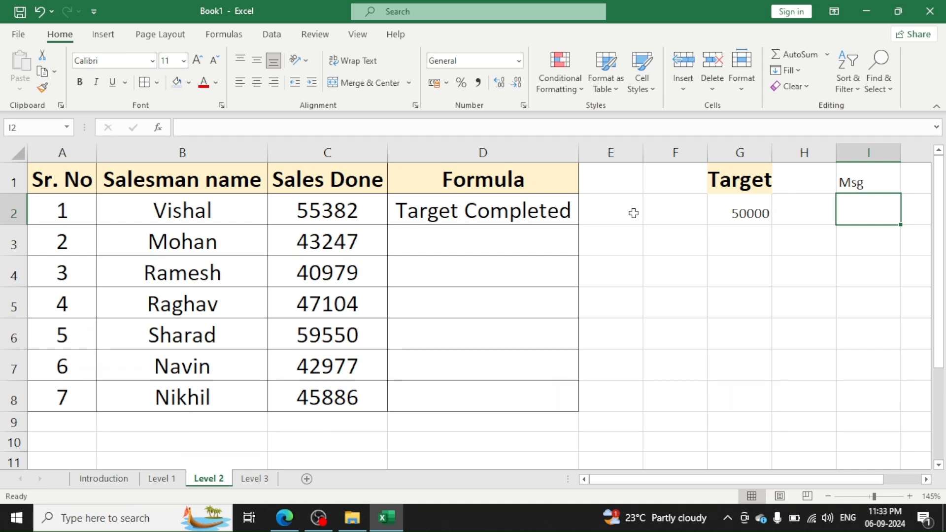
Enter the messages Well Done in cell I2 and Better Luck Next Time in I3.
{"action": "type", "text": "Well "}
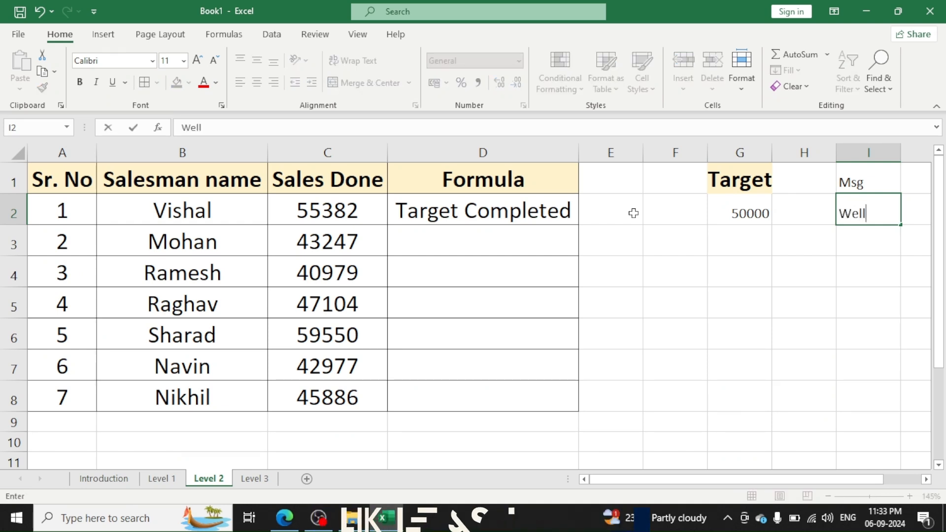
{"action": "type", "text": "Done"}
{"action": "key", "text": "Return"}
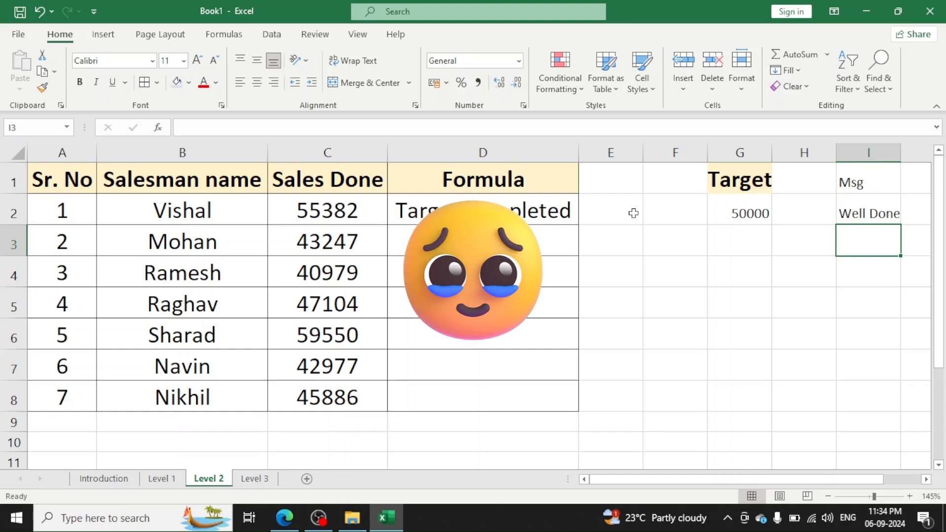
{"action": "type", "text": "Be"}
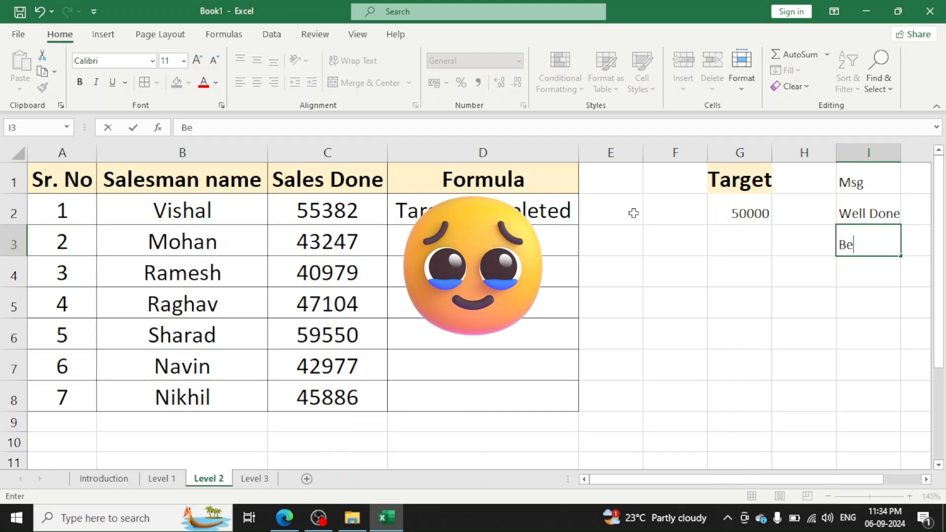
{"action": "type", "text": "tter L"}
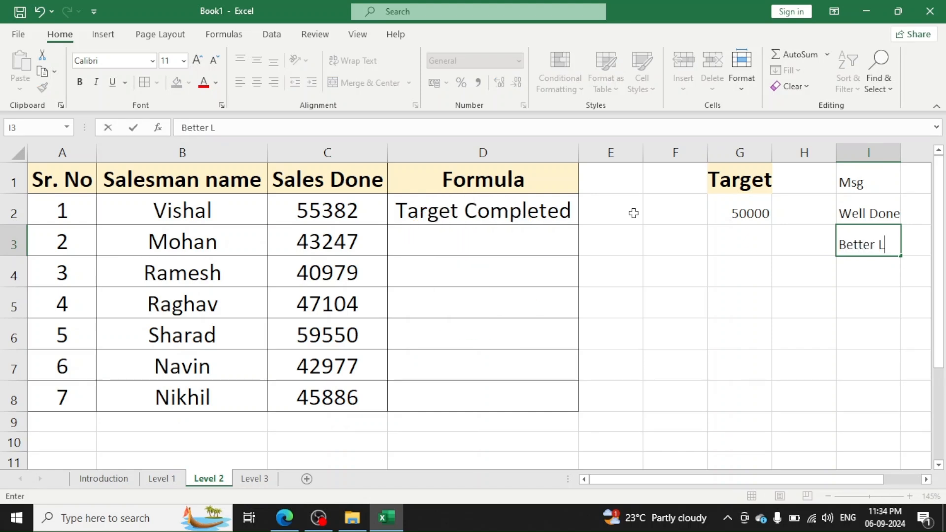
{"action": "type", "text": "uck Next Time"}
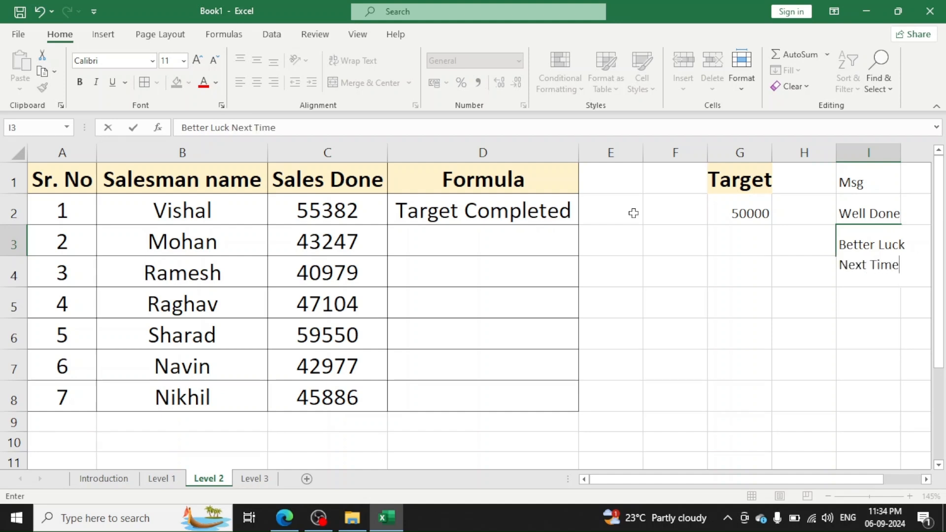
{"action": "key", "text": "Return"}
AutoFit the width of column I to fit the messages.
{"action": "key", "text": "Up"}
{"action": "key", "text": "ctrl+space"}
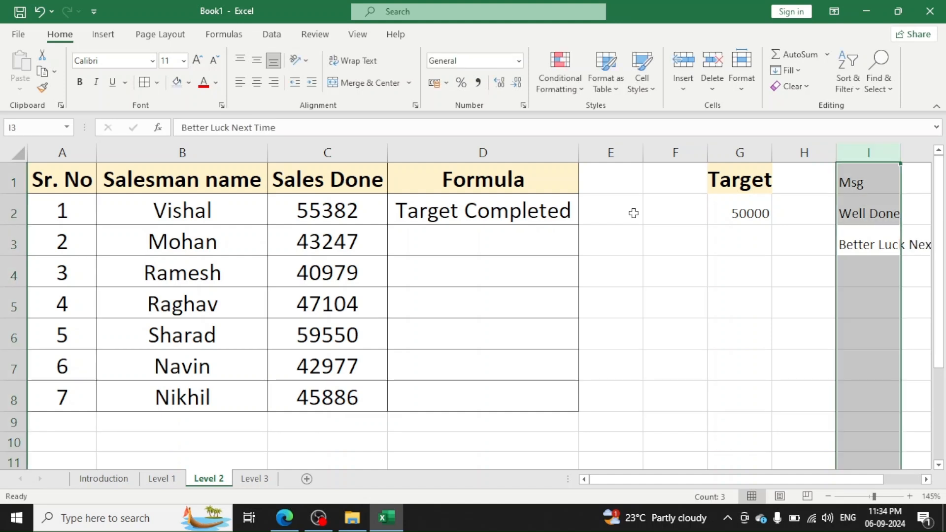
{"action": "key", "text": "alt"}
{"action": "key", "text": "h"}
{"action": "key", "text": "o"}
{"action": "key", "text": "i"}
{"action": "key", "text": "ctrl+Up"}
{"action": "key", "text": "Down"}
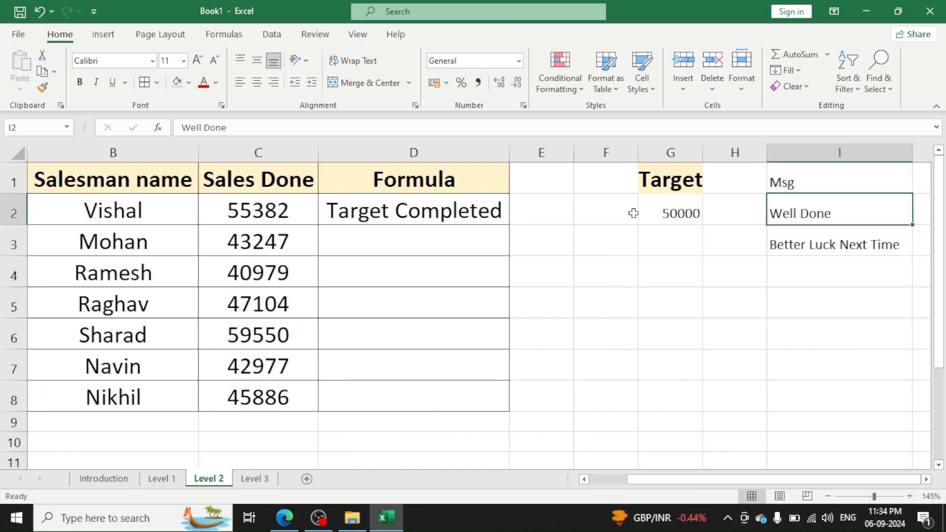
Start an IF formula in cell D3 with the logical test C3>$G$2.
{"action": "key", "text": "Down"}
{"action": "key", "text": "ctrl+Left"}
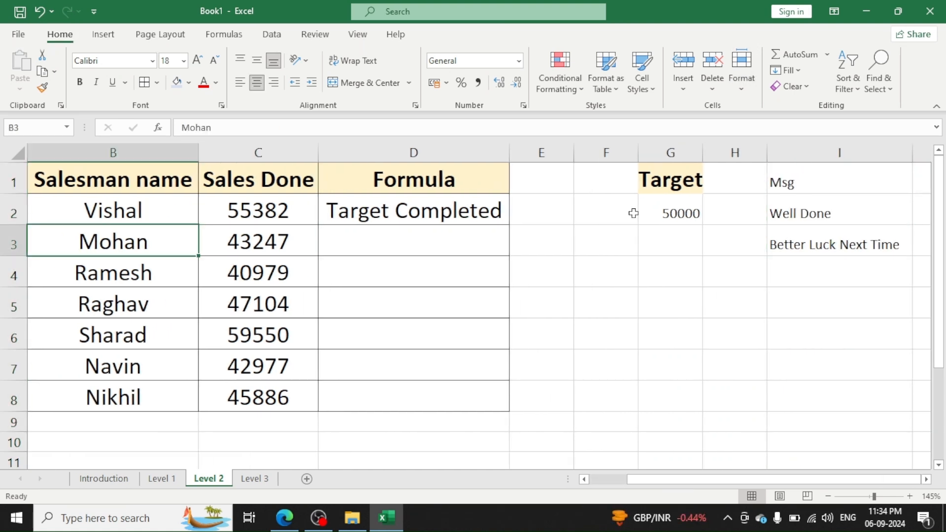
{"action": "key", "text": "Right"}
{"action": "type", "text": "=if"}
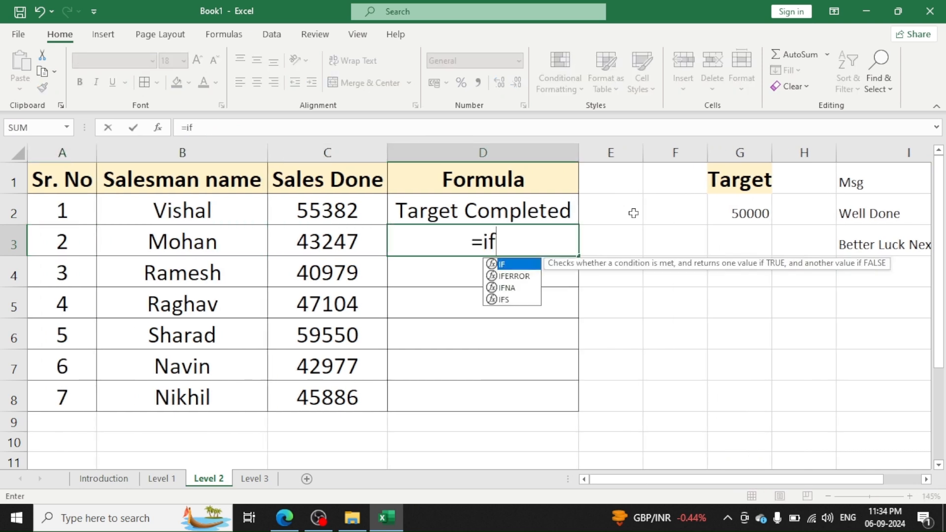
{"action": "key", "text": "Tab"}
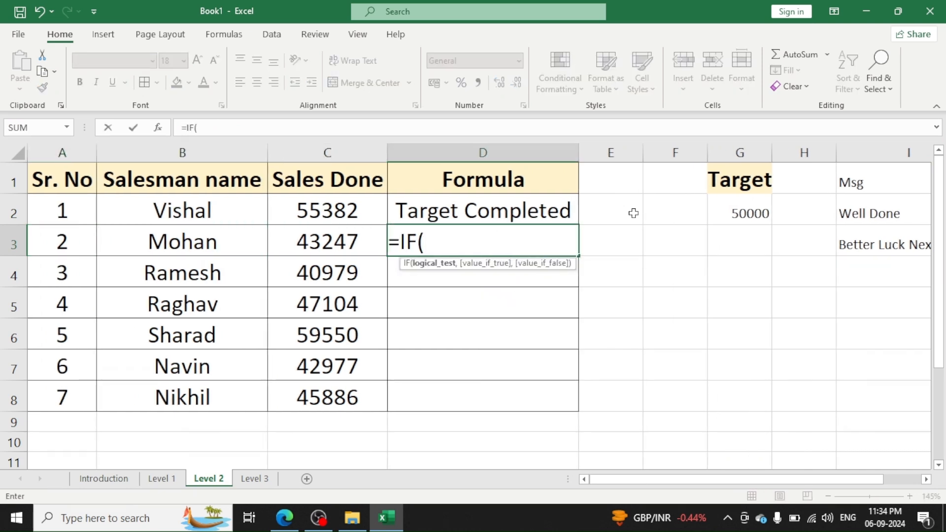
{"action": "key", "text": "Left"}
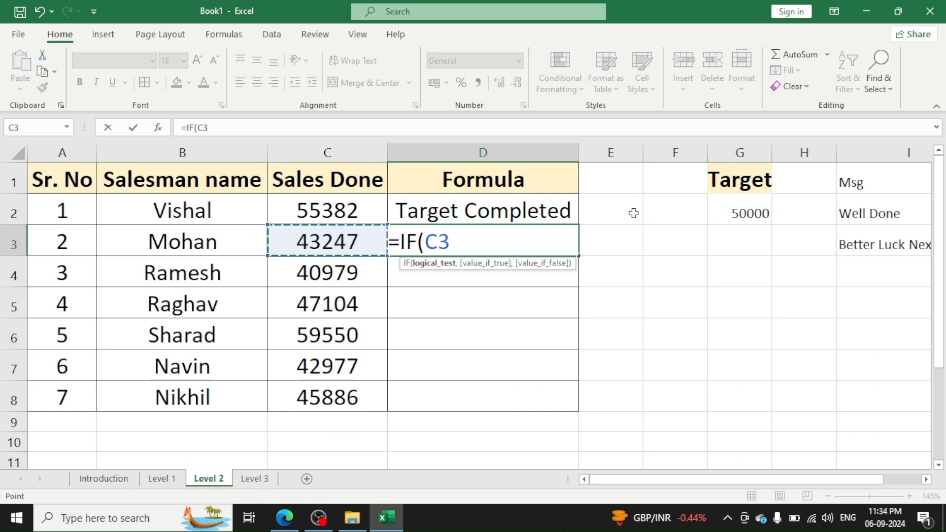
{"action": "type", "text": ">"}
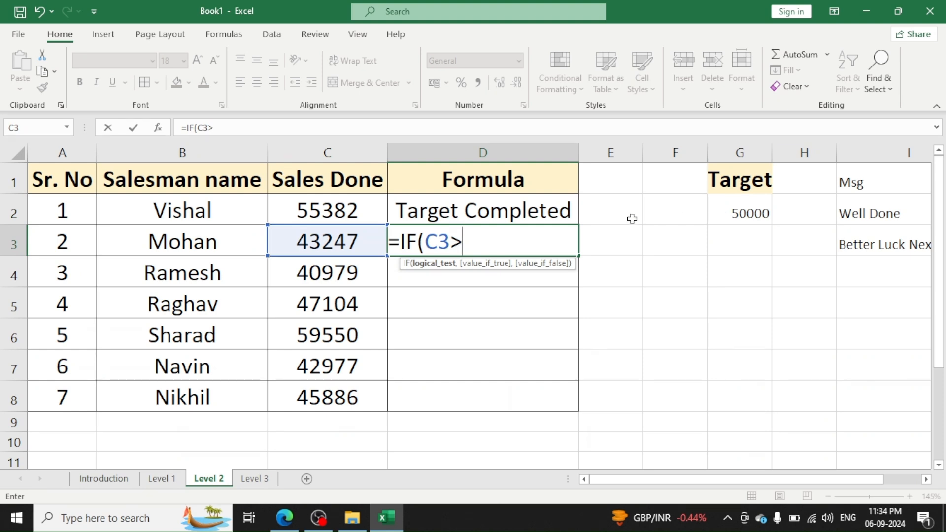
{"action": "left_click", "coordinate": [747, 212]}
{"action": "key", "text": "F4"}
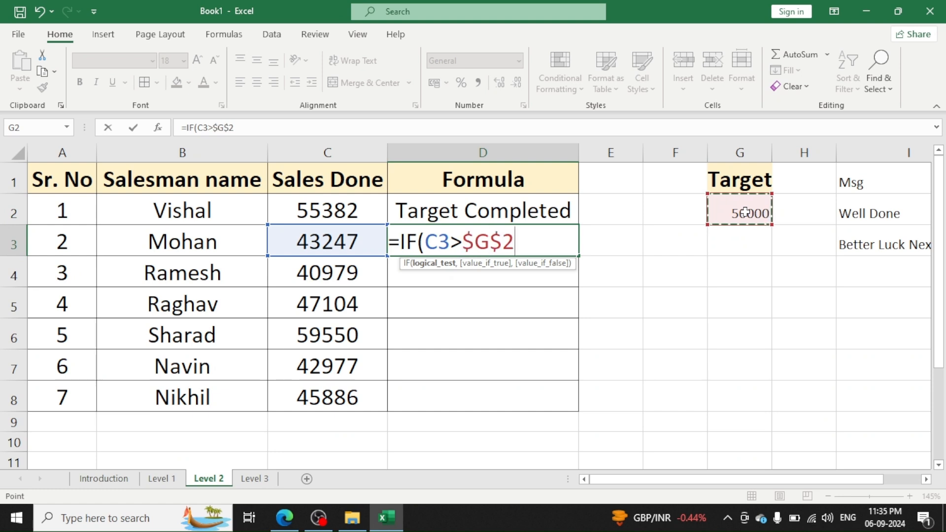
{"action": "type", "text": ","}
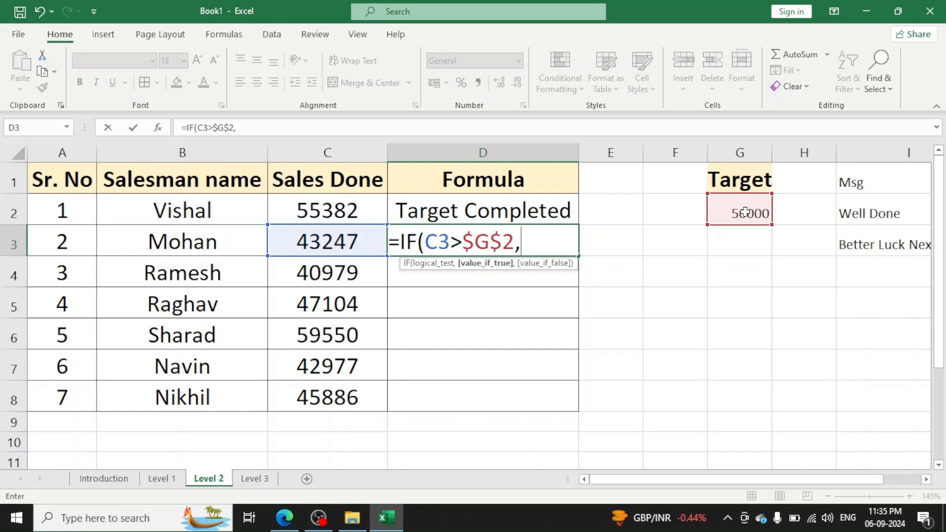
Add the absolute reference $I$2 as the value-if-true argument of the IF formula in D3.
{"action": "left_click", "coordinate": [855, 205]}
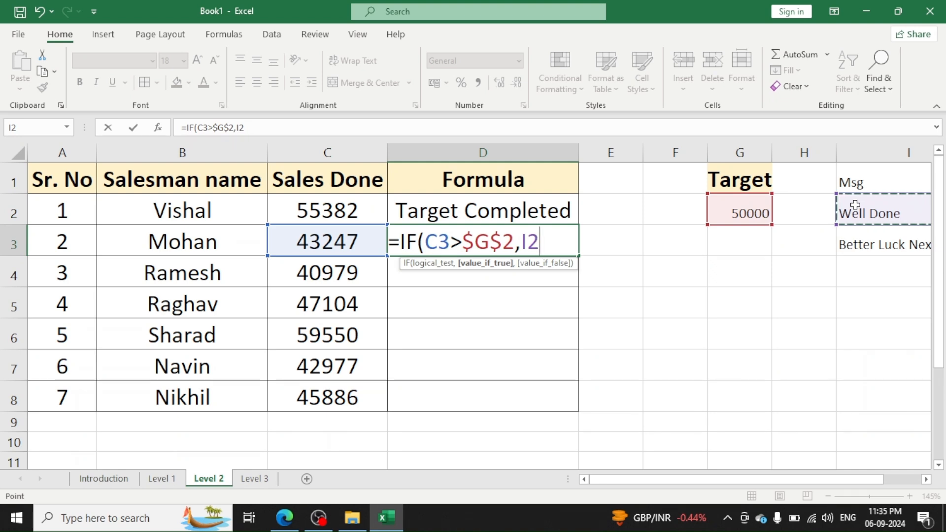
{"action": "key", "text": "F4"}
{"action": "type", "text": ","}
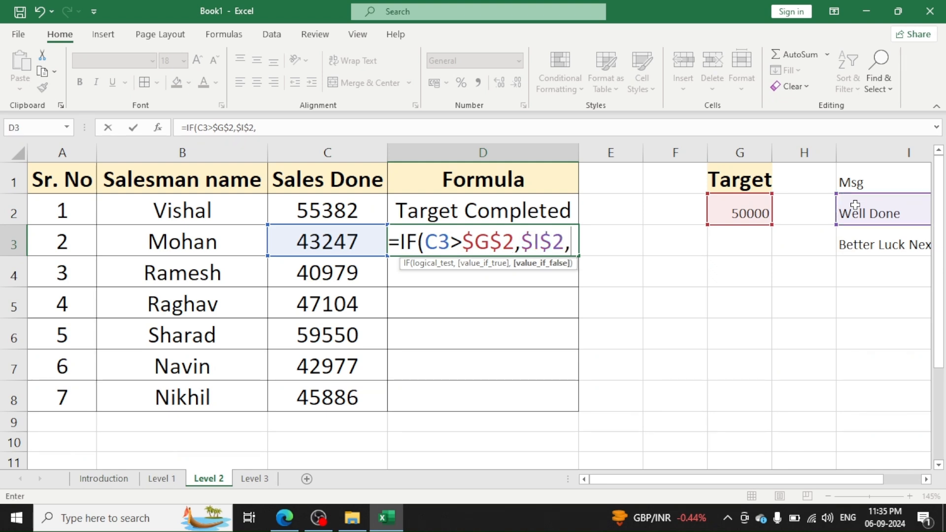
Add the absolute reference $I$3 as the value-if-false argument and complete the IF formula in D3.
{"action": "left_click", "coordinate": [874, 241]}
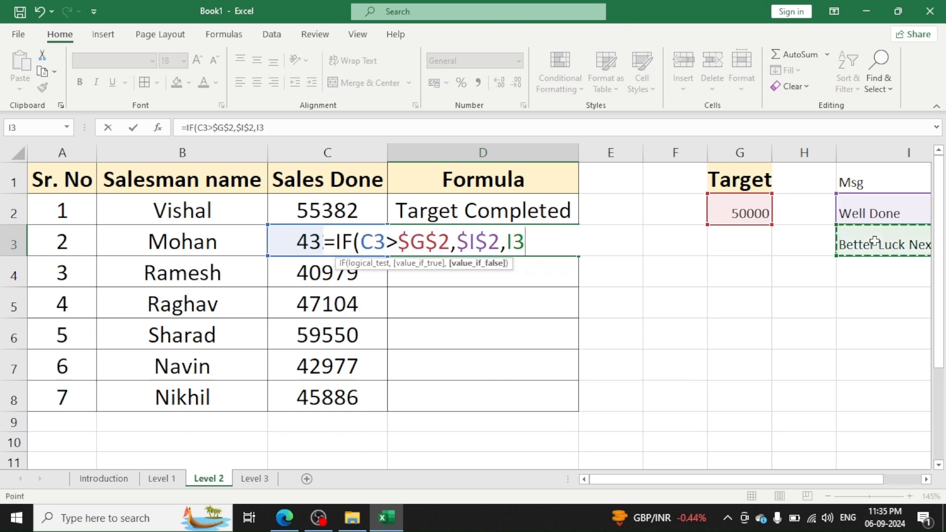
{"action": "key", "text": "F4"}
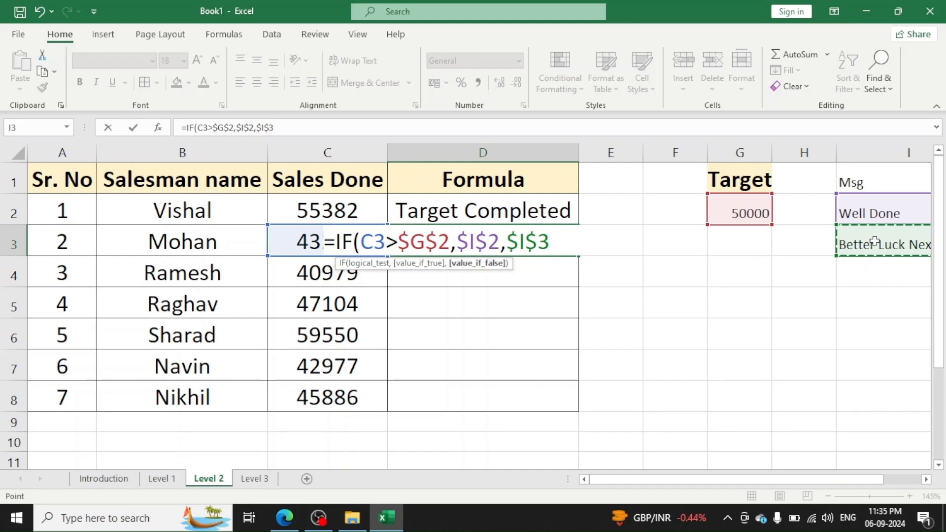
{"action": "type", "text": ")"}
{"action": "key", "text": "Return"}
{"action": "key", "text": "Up"}
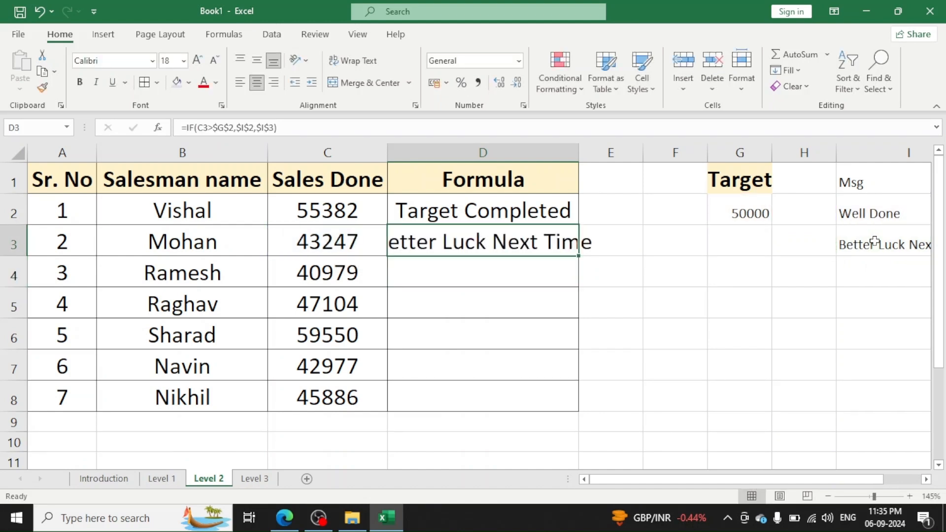
Copy the IF formula from D3 into D2 and down through D8.
{"action": "key", "text": "ctrl+c"}
{"action": "key", "text": "Up"}
{"action": "key", "text": "ctrl+v"}
{"action": "key", "text": "Left"}
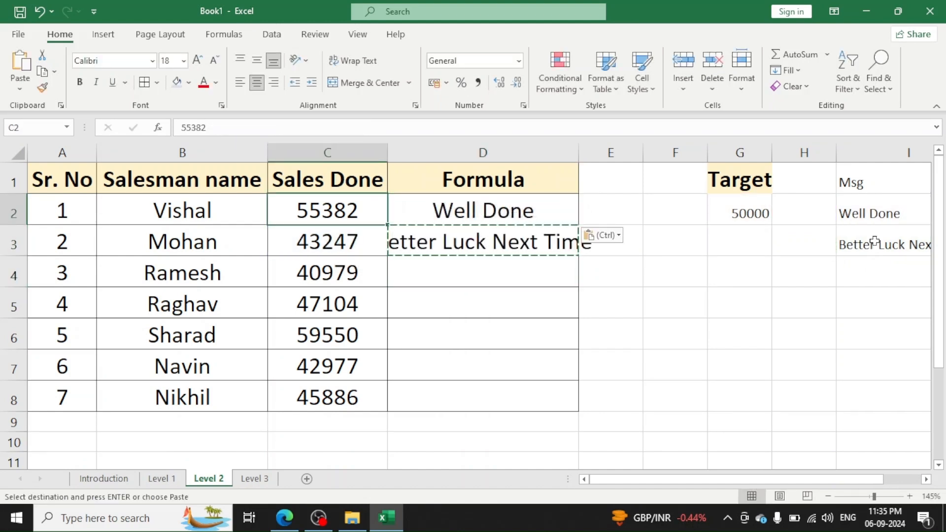
{"action": "key", "text": "ctrl+Down"}
{"action": "key", "text": "Right"}
{"action": "key", "text": "ctrl+shift+Up"}
{"action": "key", "text": "ctrl+v"}
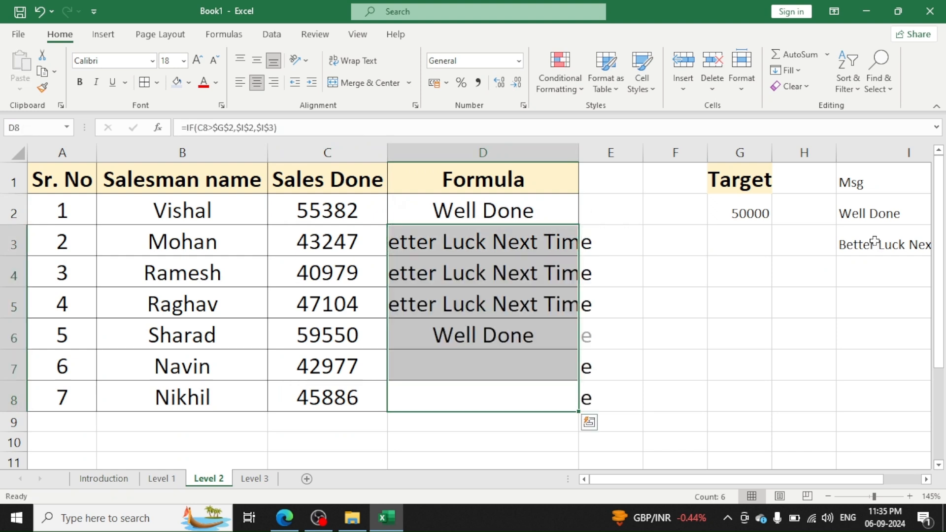
AutoFit the width of column D to fit the formula results.
{"action": "key", "text": "ctrl+Up"}
{"action": "key", "text": "ctrl+space"}
{"action": "key", "text": "alt+h"}
{"action": "key", "text": "o"}
{"action": "key", "text": "i"}
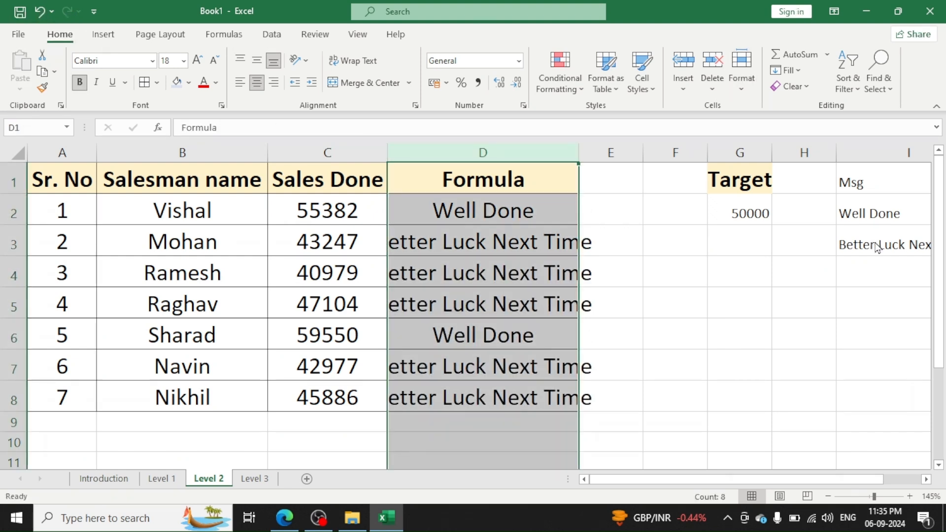
Replace the target-met message in cell I2 with Great Job.
{"action": "key", "text": "Right"}
{"action": "key", "text": "Right"}
{"action": "key", "text": "Right"}
{"action": "key", "text": "Right"}
{"action": "key", "text": "Right"}
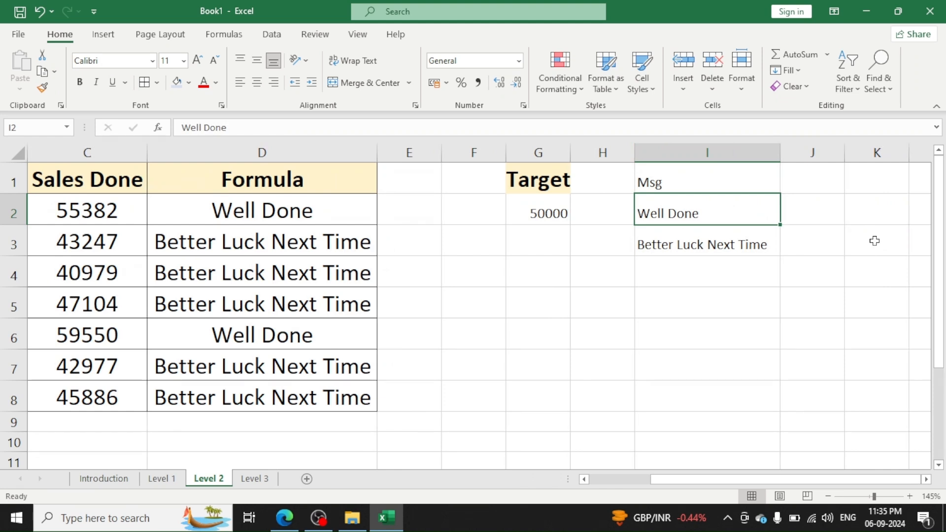
{"action": "type", "text": "Greate"}
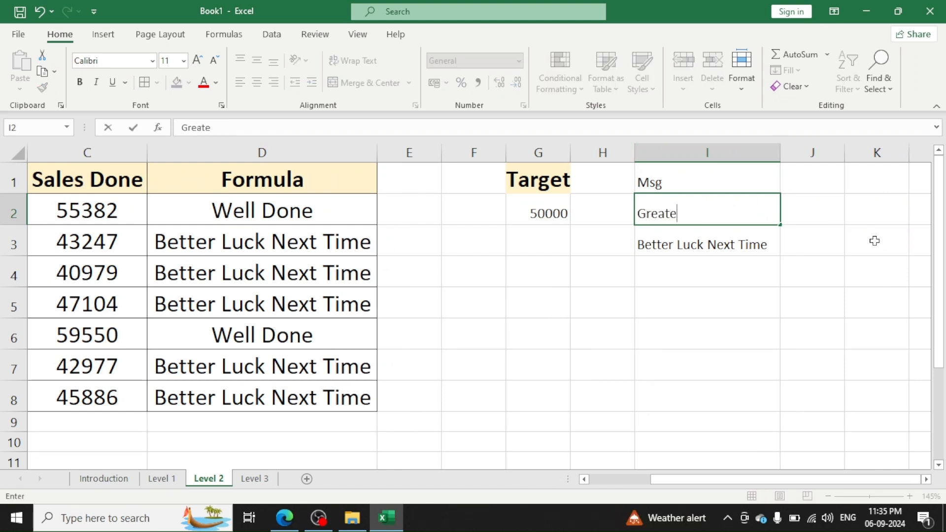
{"action": "key", "text": "BackSpace"}
{"action": "type", "text": "Job"}
{"action": "key", "text": "Return"}
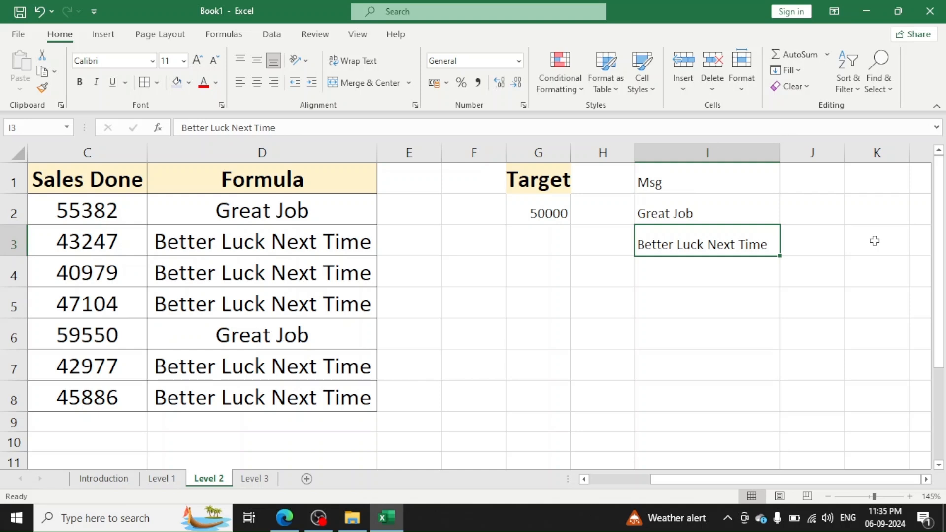
Replace the target-missed message in cell I3 with Salary Deduct.
{"action": "type", "text": "Sala"}
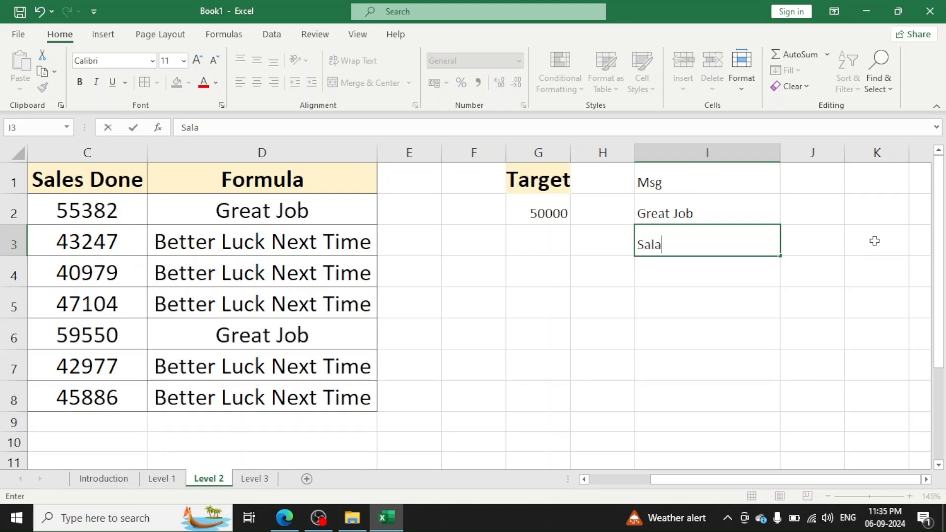
{"action": "type", "text": "ry Deduct"}
{"action": "key", "text": "Return"}
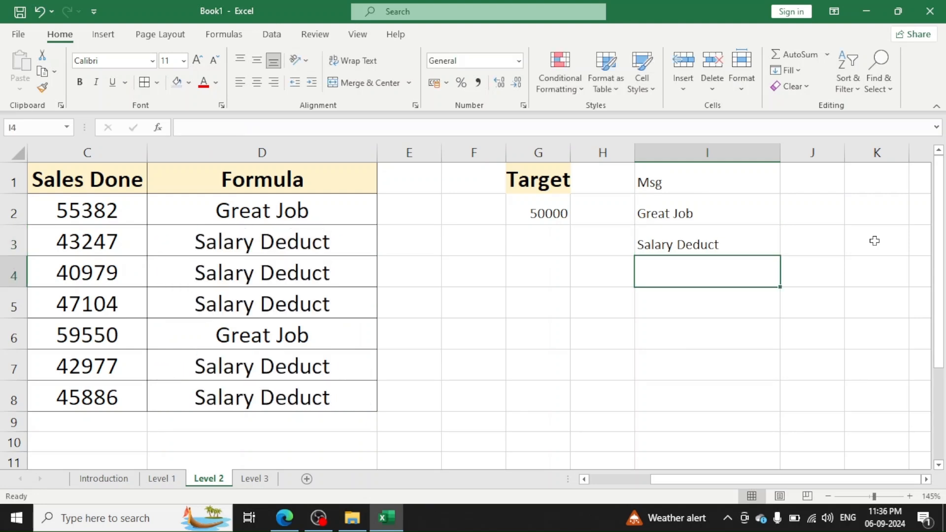
Return to the start of the Level 2 table and switch to the Level 3 sheet.
{"action": "key", "text": "ctrl+Up"}
{"action": "key", "text": "ctrl+Up"}
{"action": "key", "text": "ctrl+Left"}
{"action": "key", "text": "ctrl+Left"}
{"action": "key", "text": "ctrl+Left"}
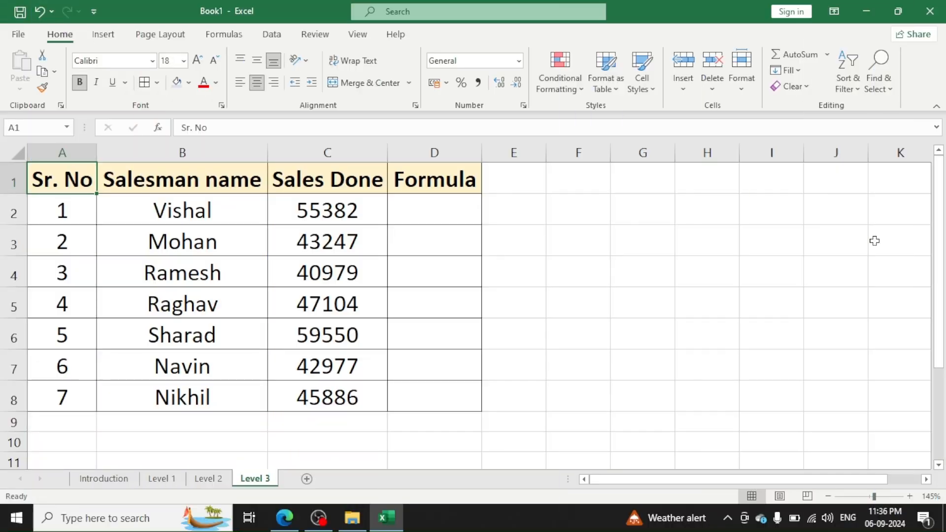
Start an IF formula in cell D2 of the Level 3 sheet.
{"action": "key", "text": "Right"}
{"action": "key", "text": "Right"}
{"action": "key", "text": "Right"}
{"action": "key", "text": "Right"}
{"action": "key", "text": "Right"}
{"action": "key", "text": "Right"}
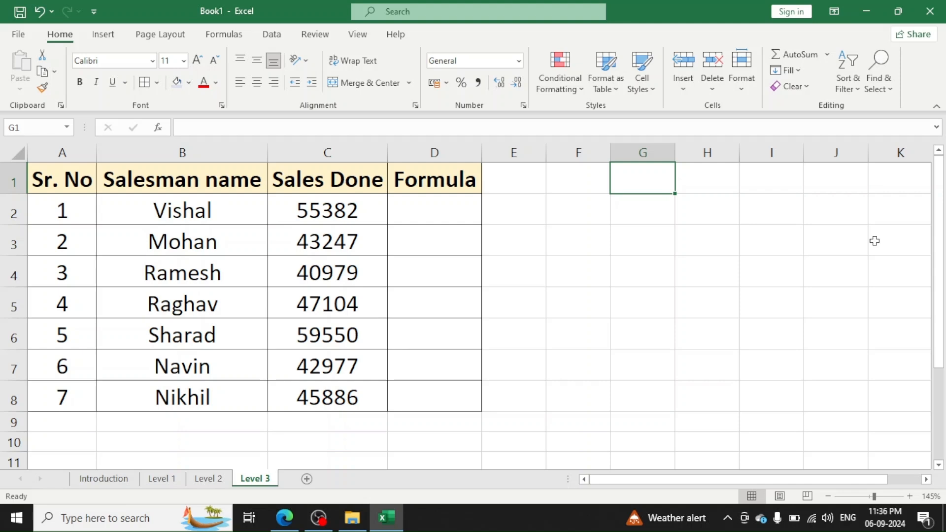
{"action": "key", "text": "Left"}
{"action": "key", "text": "Left"}
{"action": "key", "text": "Left"}
{"action": "key", "text": "Down"}
{"action": "key", "text": "F2"}
{"action": "type", "text": "=if"}
{"action": "key", "text": "Tab"}
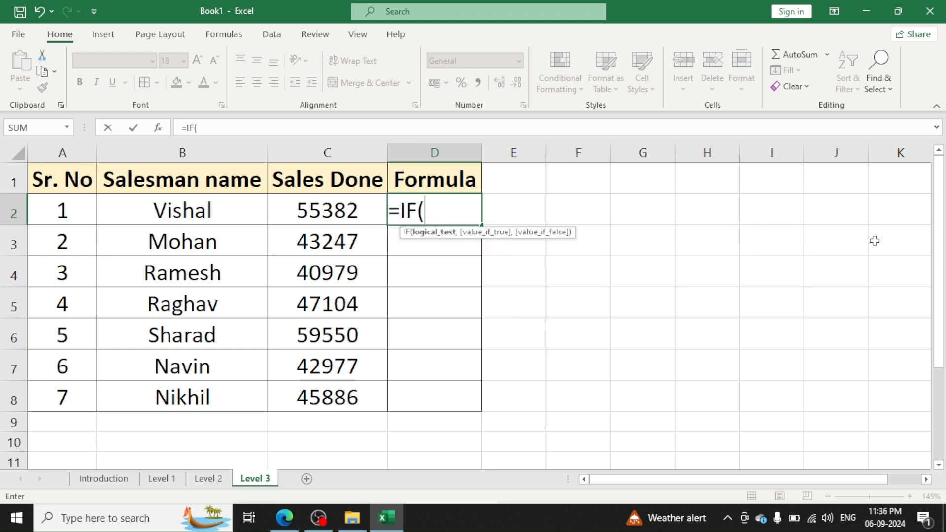
Enter C2>50000 as the logical test of the IF formula in D2.
{"action": "key", "text": "Left"}
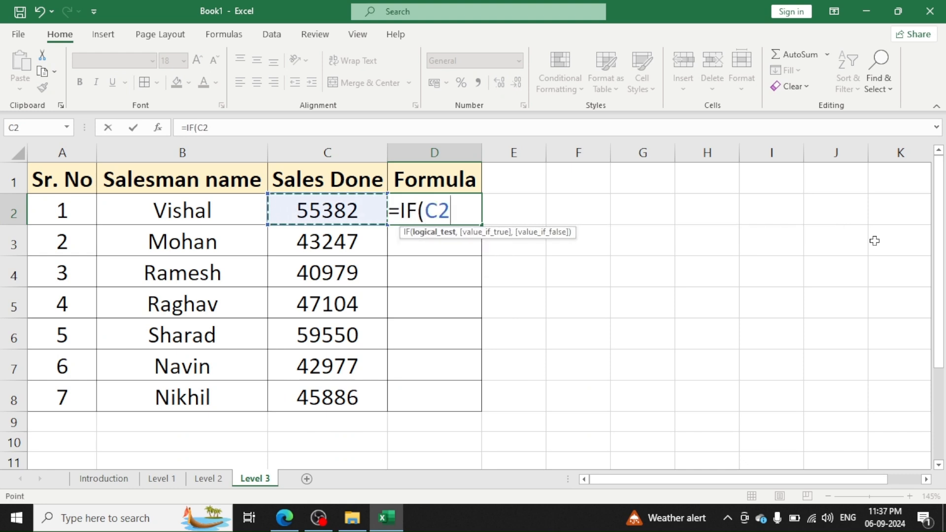
{"action": "type", "text": ">"}
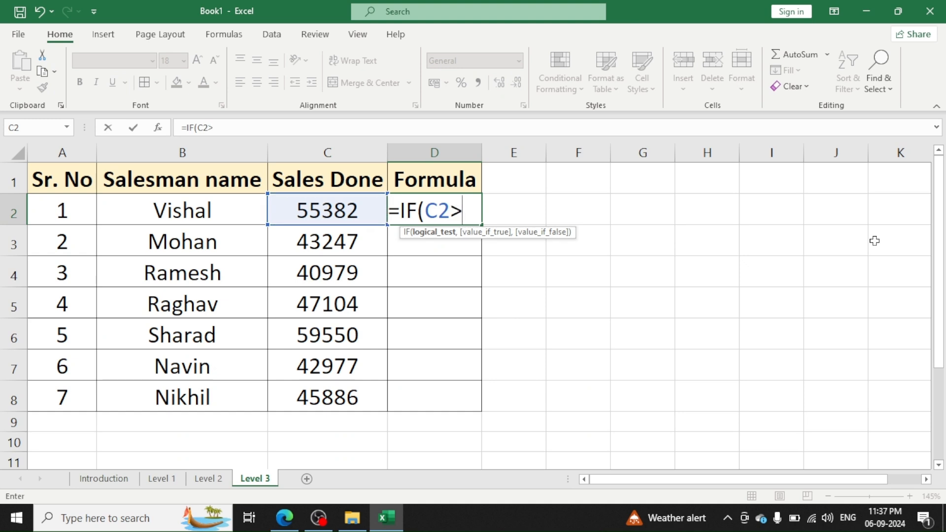
{"action": "type", "text": "50000"}
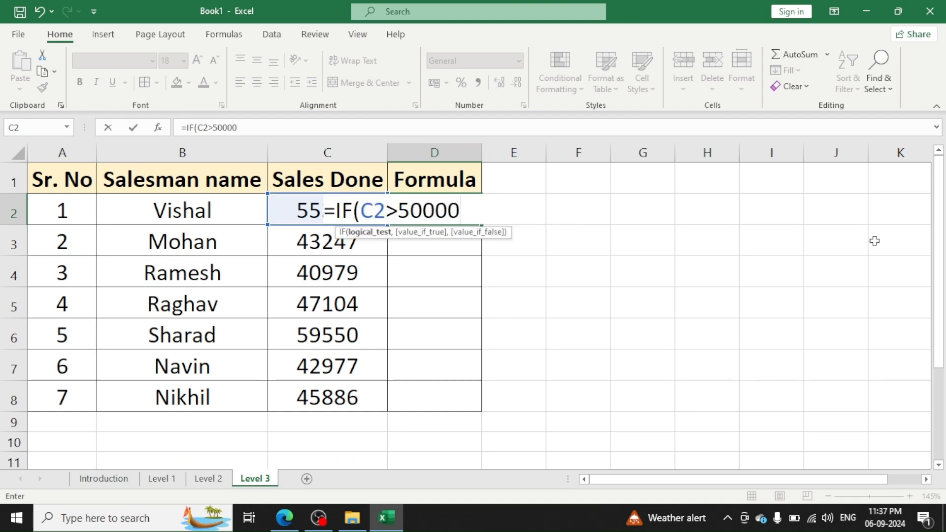
{"action": "type", "text": ","}
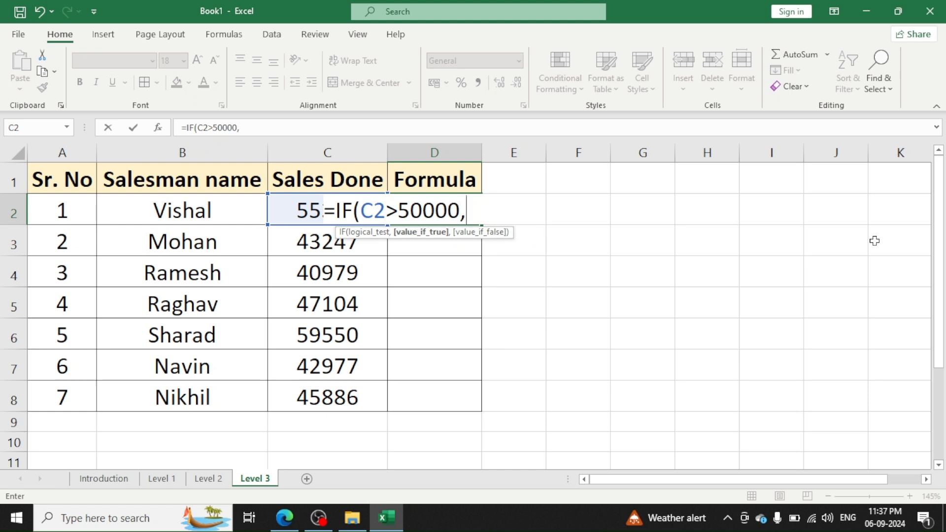
Enter the calculation C2*2% as the value-if-true argument of the IF formula in D2.
{"action": "left_click", "coordinate": [274, 208]}
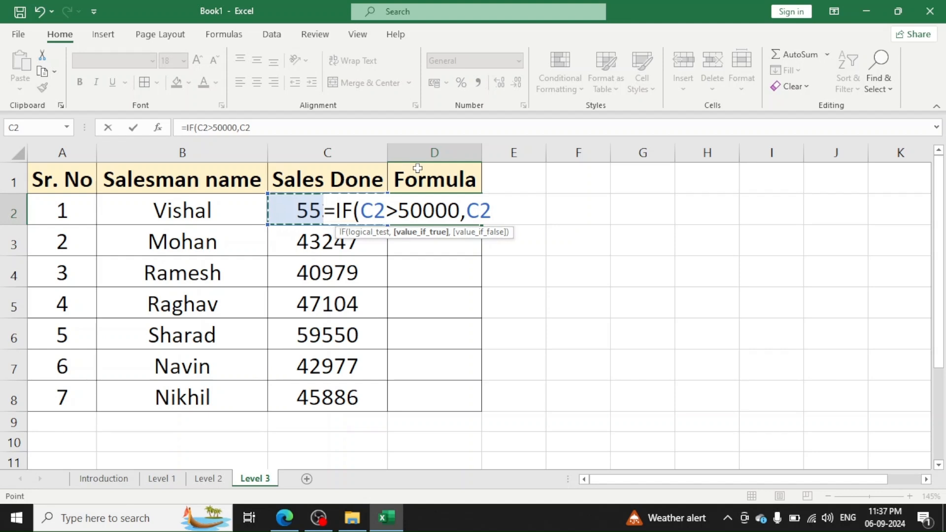
{"action": "type", "text": "*2"}
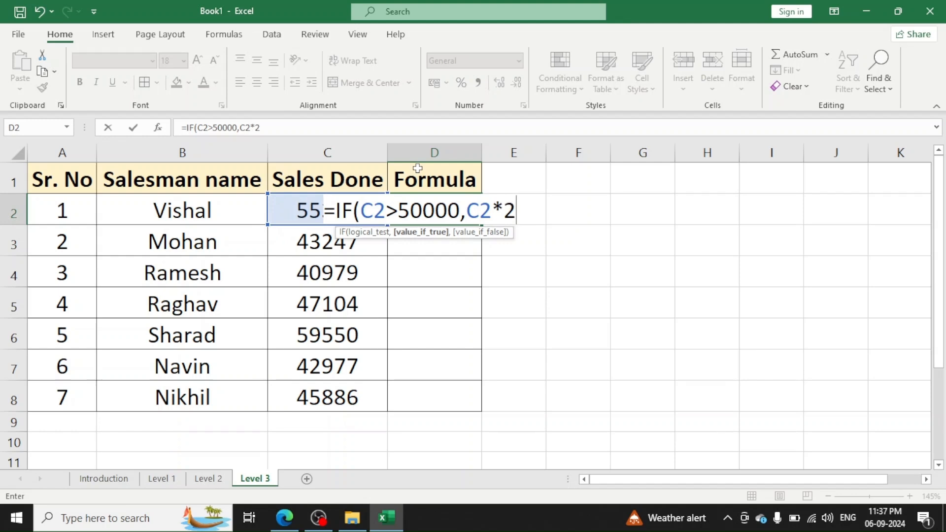
{"action": "type", "text": "%,"}
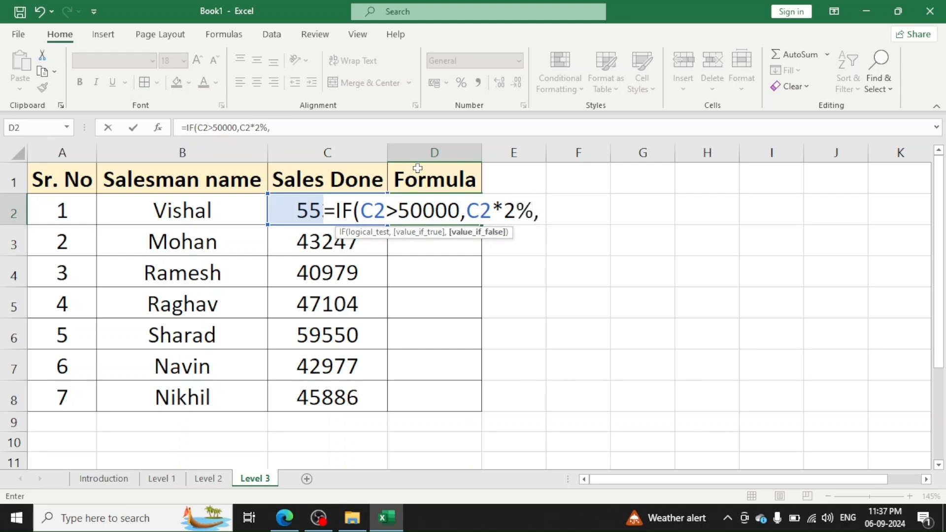
Add the text "Salary Deduct" as the value-if-false argument and complete the IF formula in D2.
{"action": "type", "text": "\"Sa"}
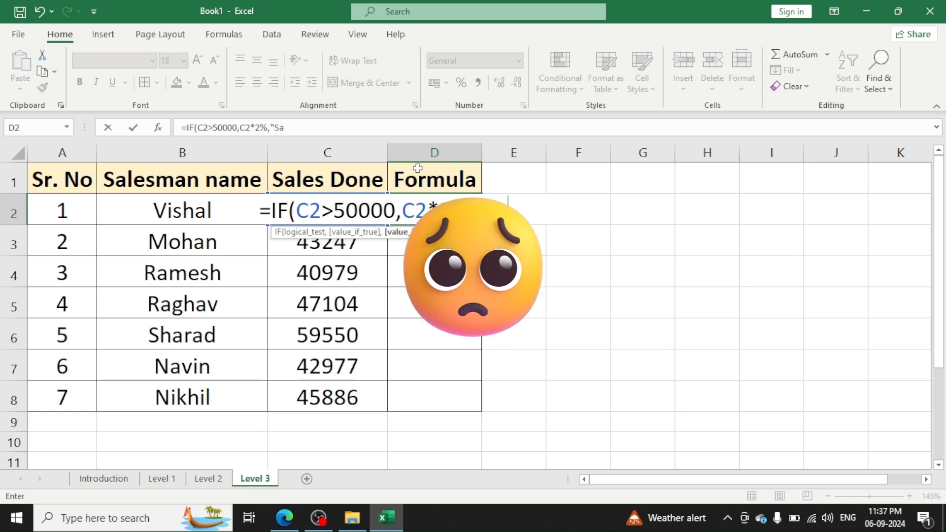
{"action": "type", "text": "lary Deduct\""}
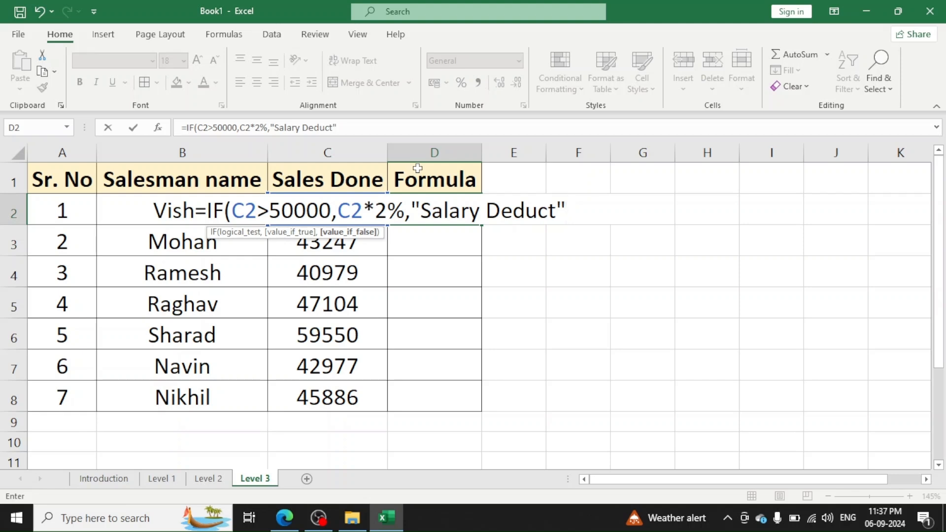
{"action": "type", "text": ")"}
{"action": "key", "text": "Return"}
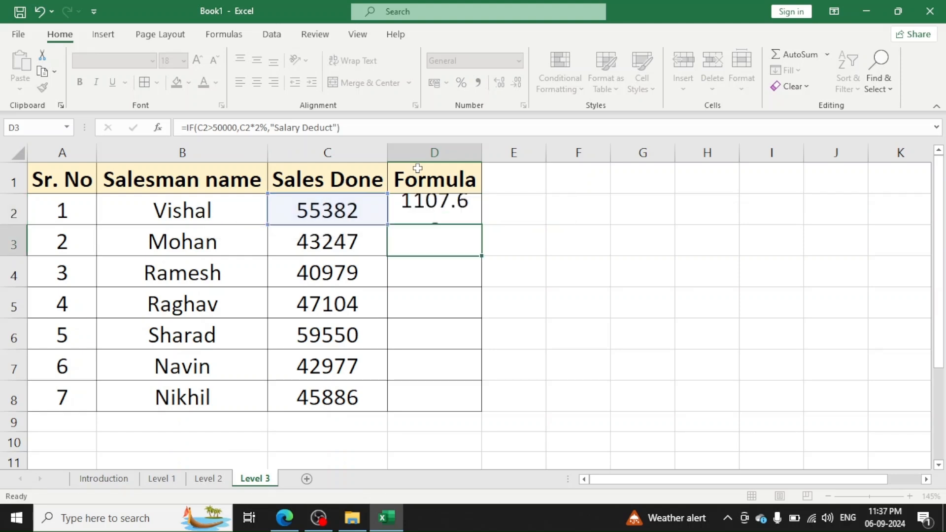
Fill the D2 formula down to D8 and AutoFit the width of column D.
{"action": "left_click", "coordinate": [460, 205]}
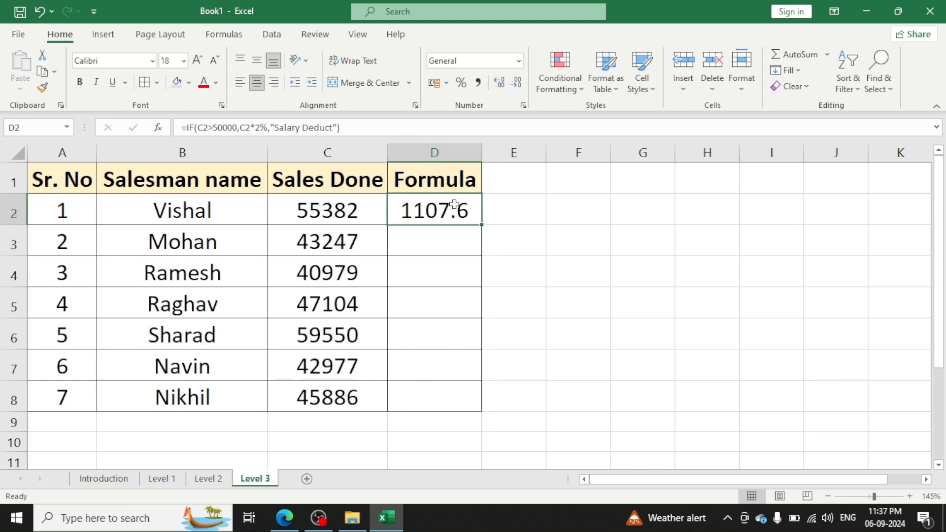
{"action": "double_click", "coordinate": [481, 224]}
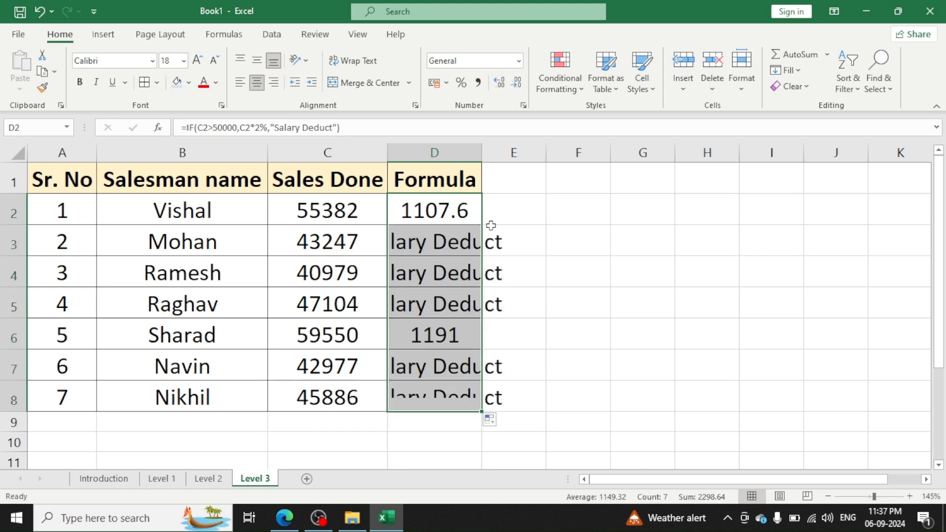
{"action": "left_click", "coordinate": [452, 143]}
{"action": "double_click", "coordinate": [482, 152]}
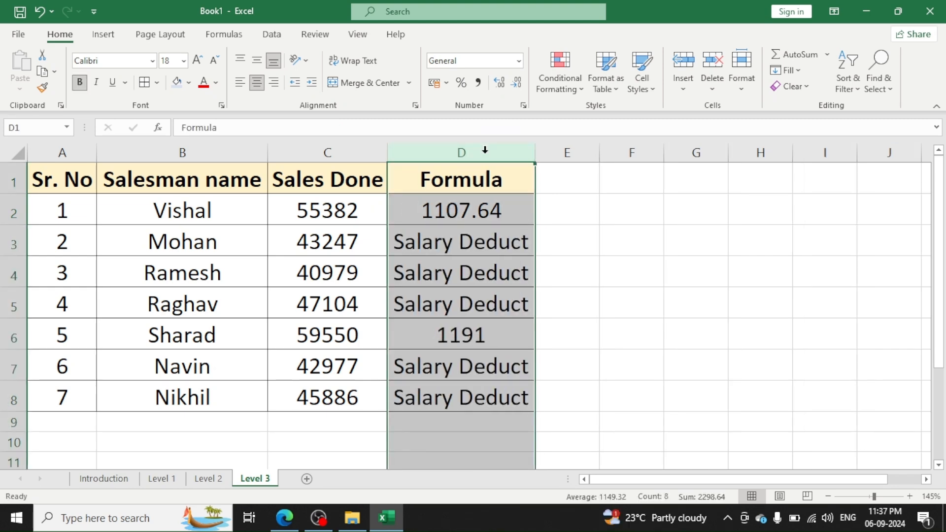
{"action": "left_click", "coordinate": [394, 192]}
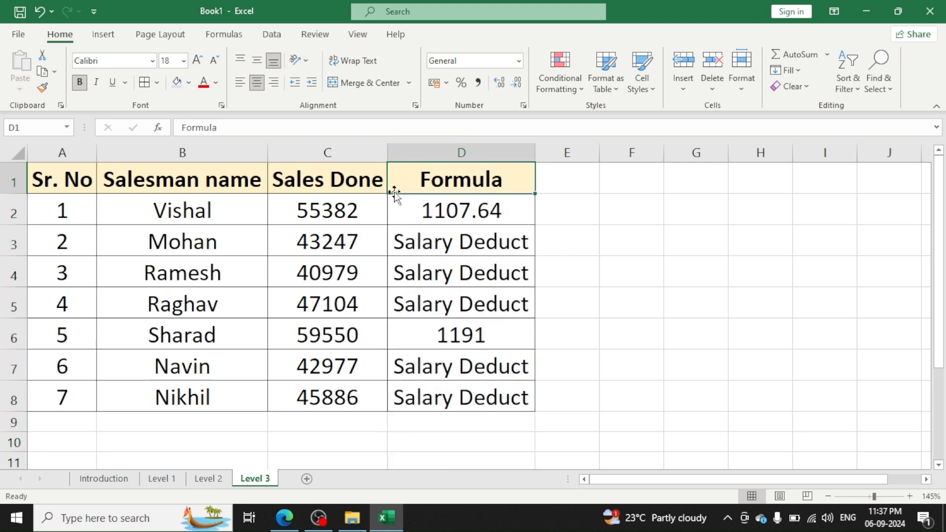